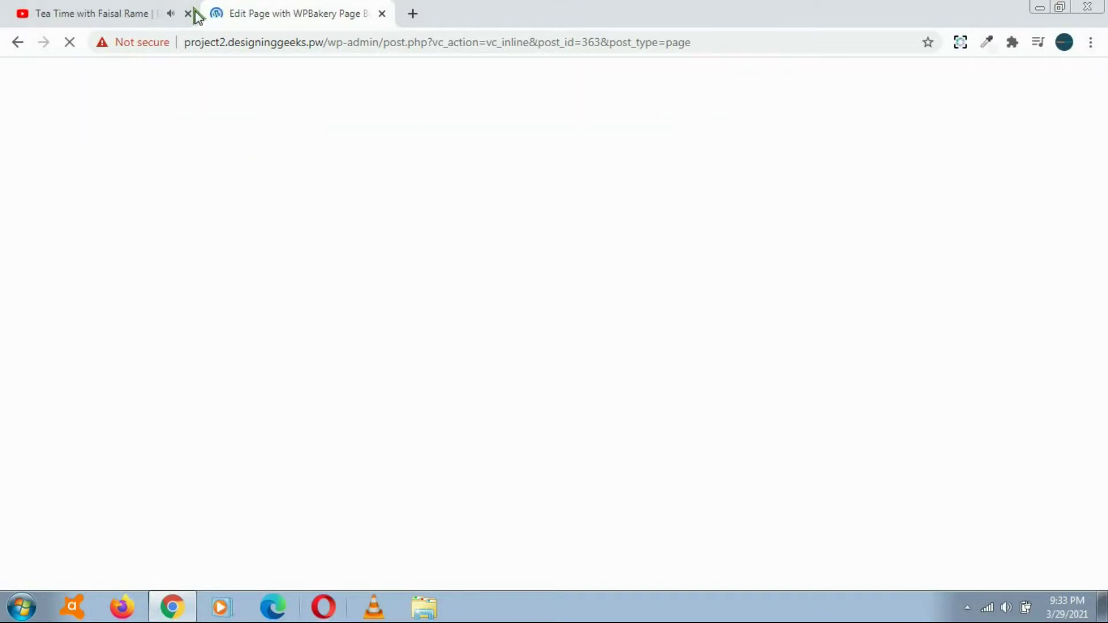
# Close the YouTube page, add a row to the blank page, and delete the extra column and text block to leave one empty row.
pyautogui.click(188, 13)
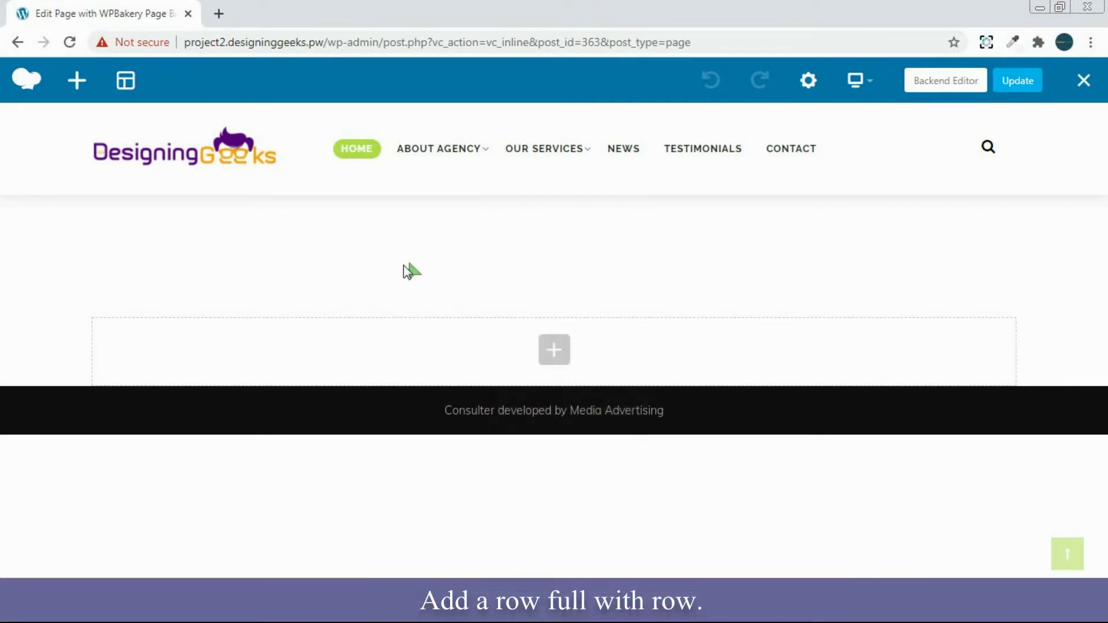
pyautogui.click(554, 351)
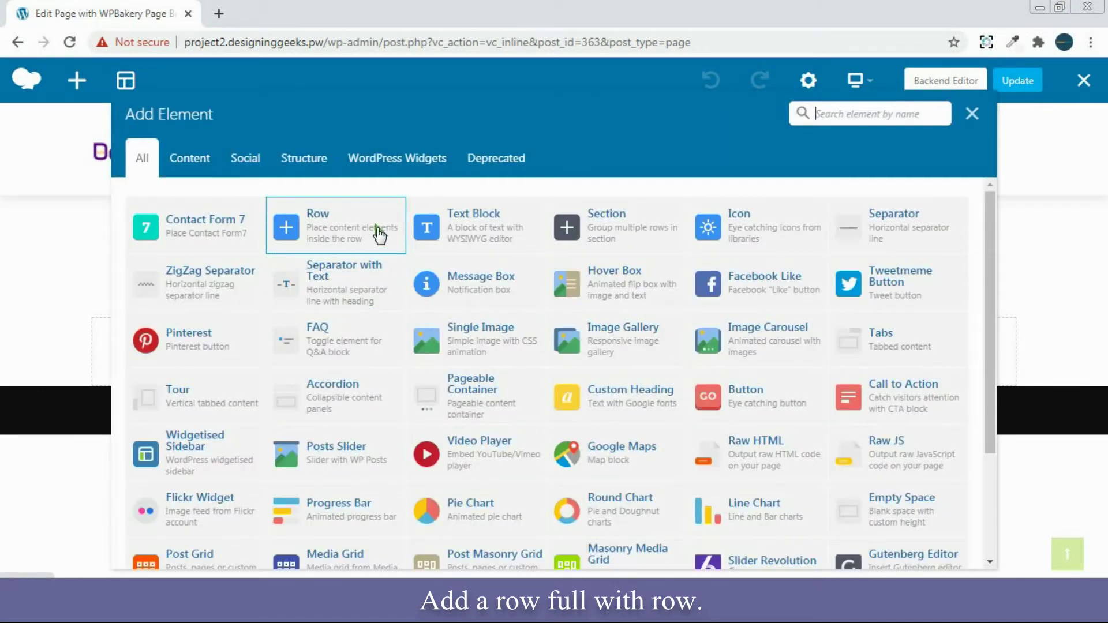
pyautogui.click(378, 235)
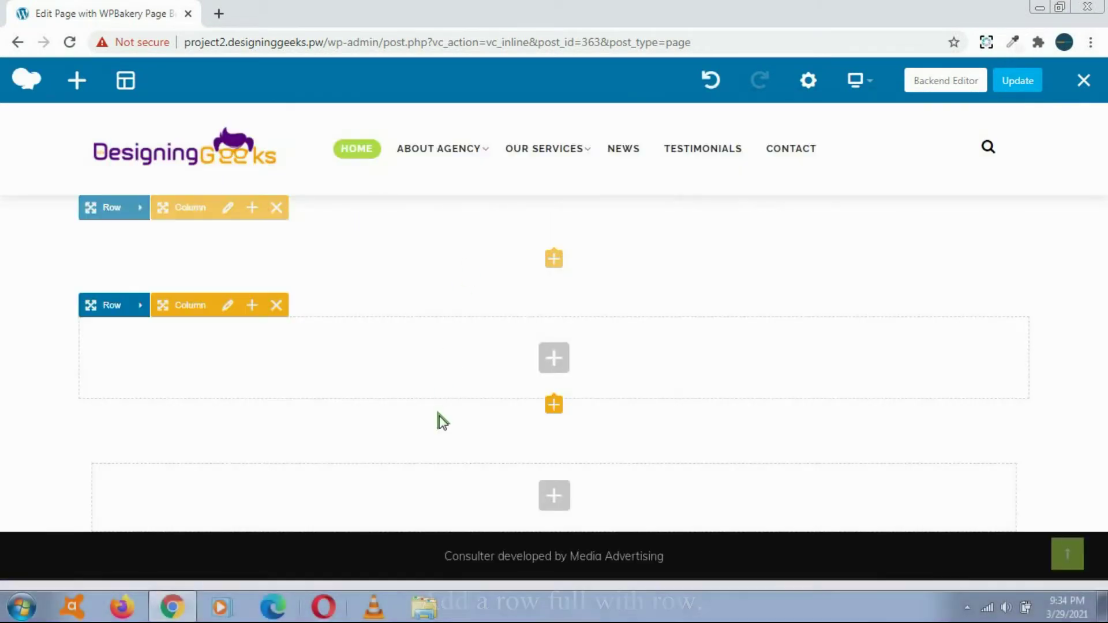
pyautogui.click(277, 305)
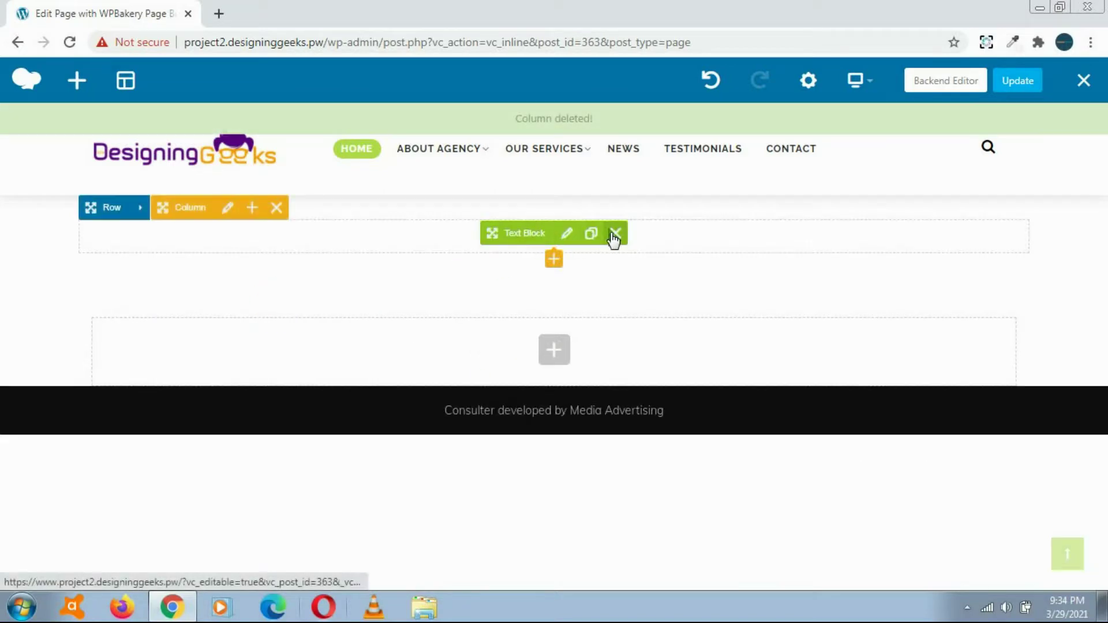
pyautogui.click(614, 237)
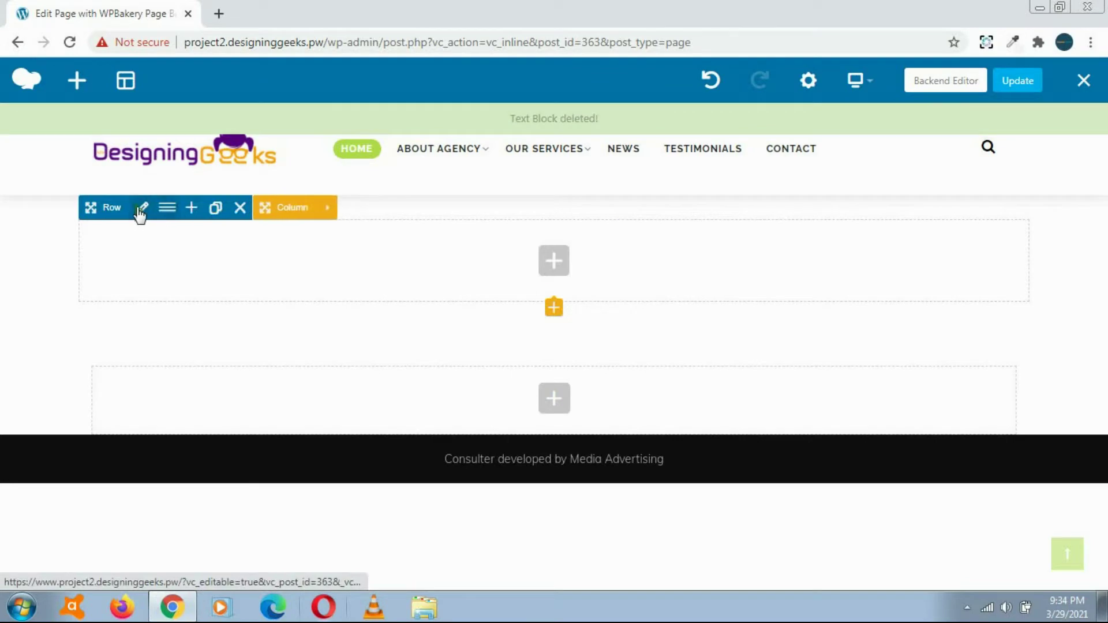
# Set the empty row's stretch option to Stretch row.
pyautogui.click(140, 209)
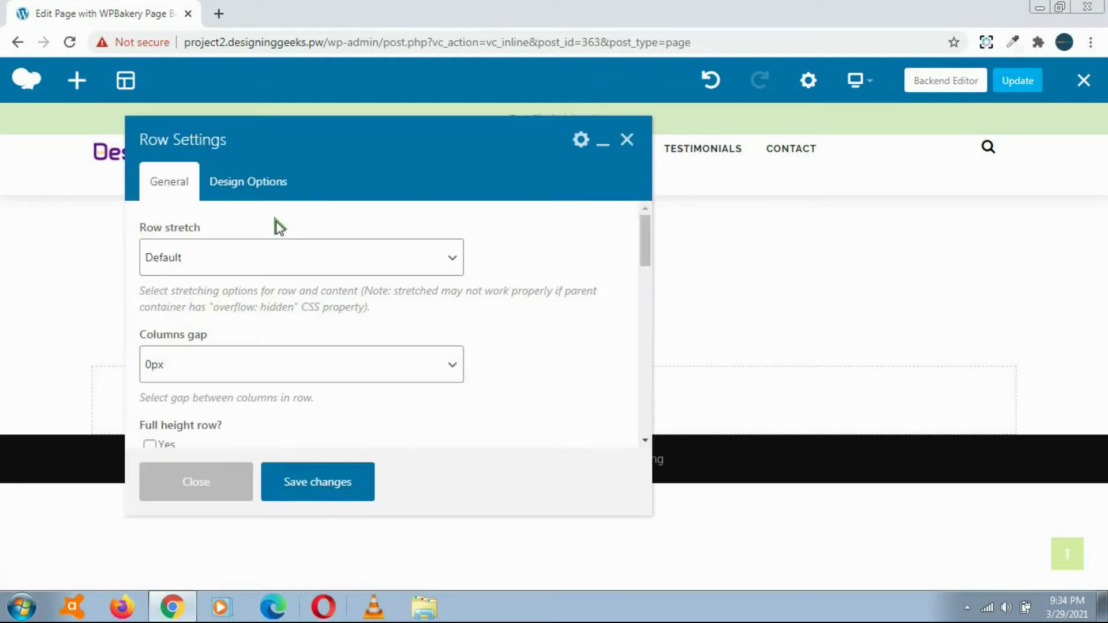
pyautogui.click(266, 253)
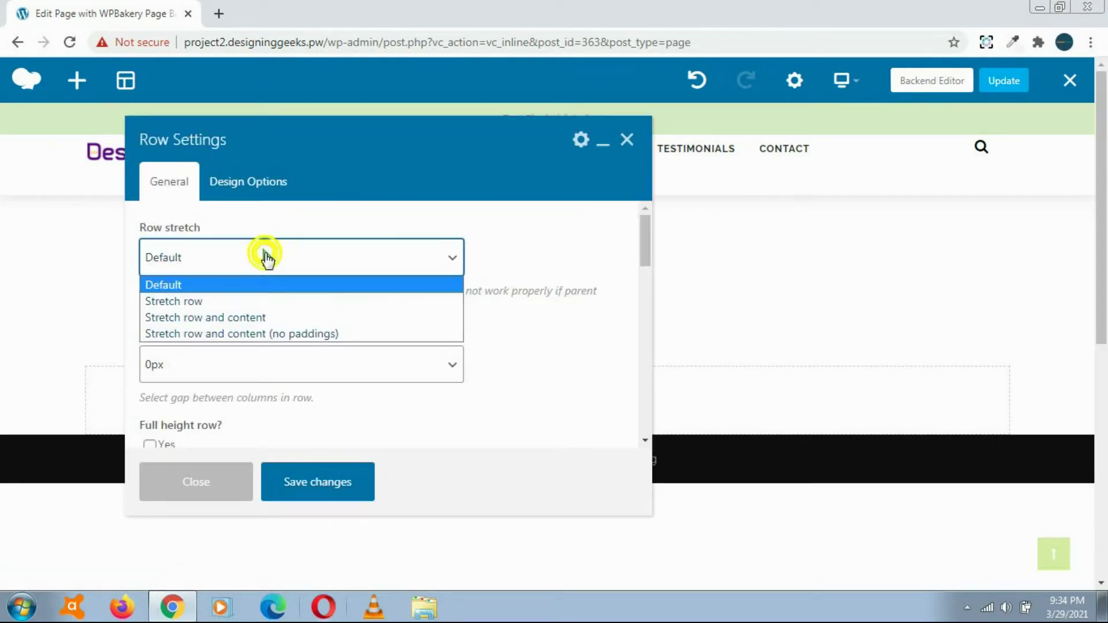
pyautogui.click(266, 301)
# Give the row the city skyline image s024.jpg as its background, displayed as Cover.
pyautogui.click(255, 186)
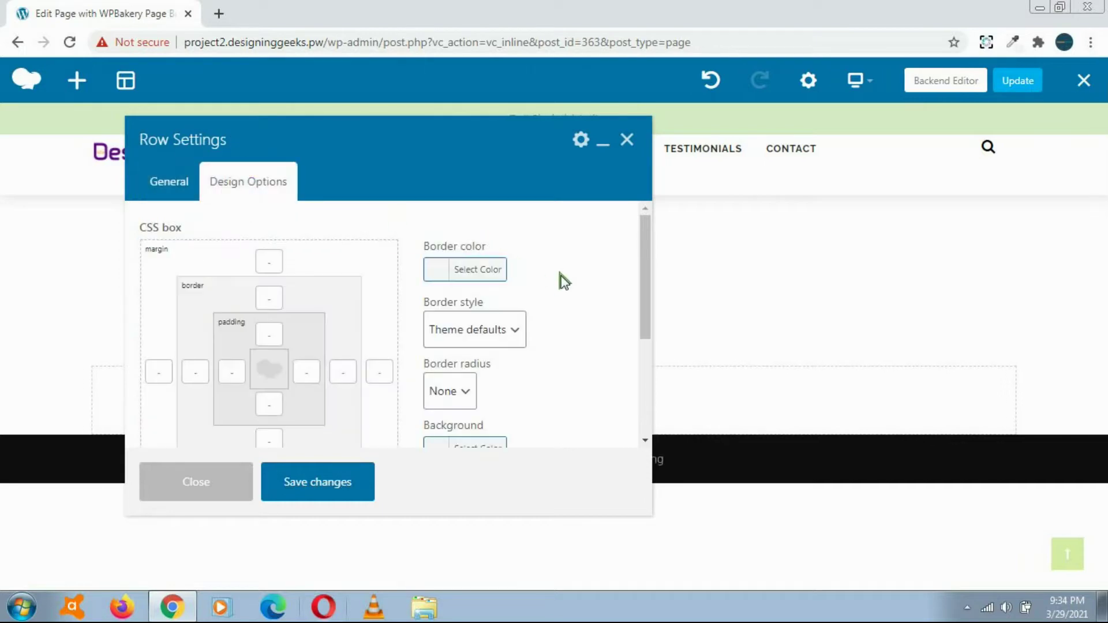
pyautogui.scroll(-3, 560, 279)
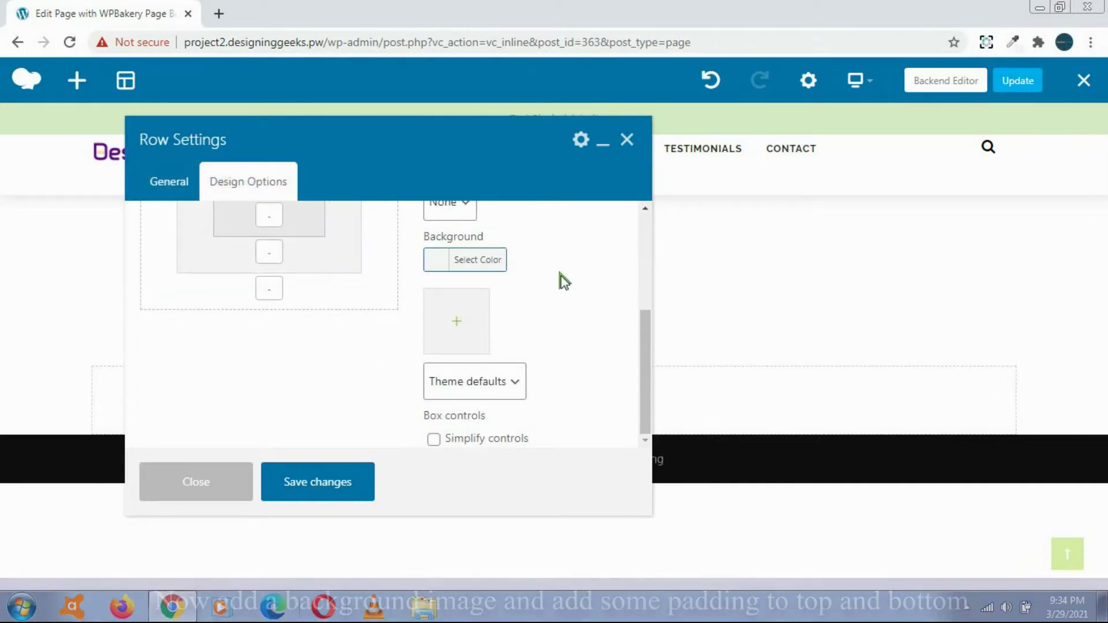
pyautogui.click(448, 317)
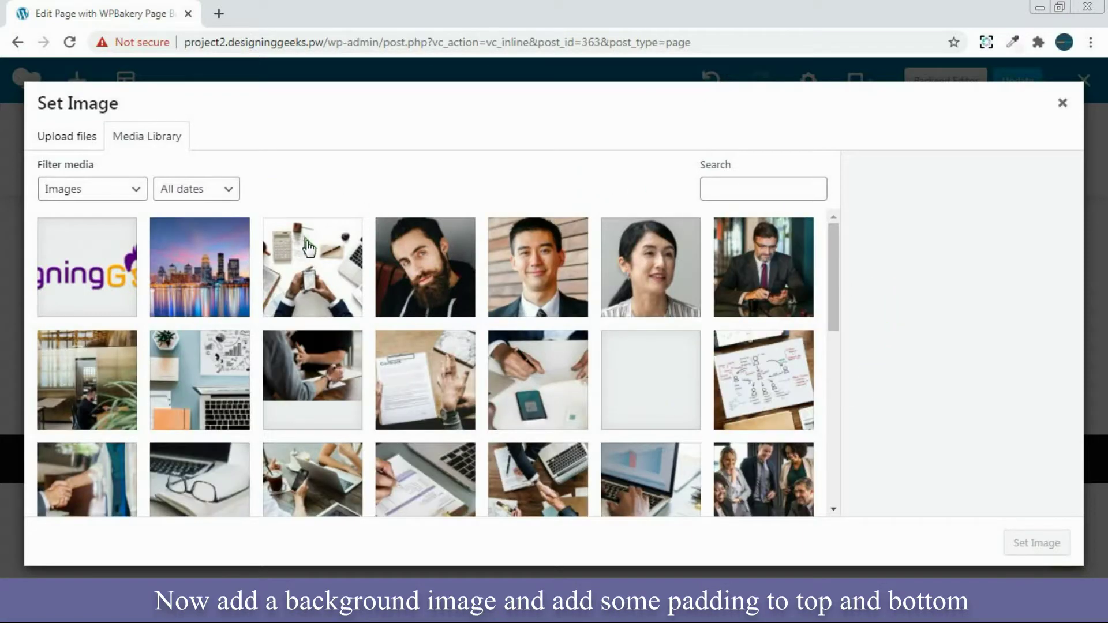
pyautogui.click(645, 361)
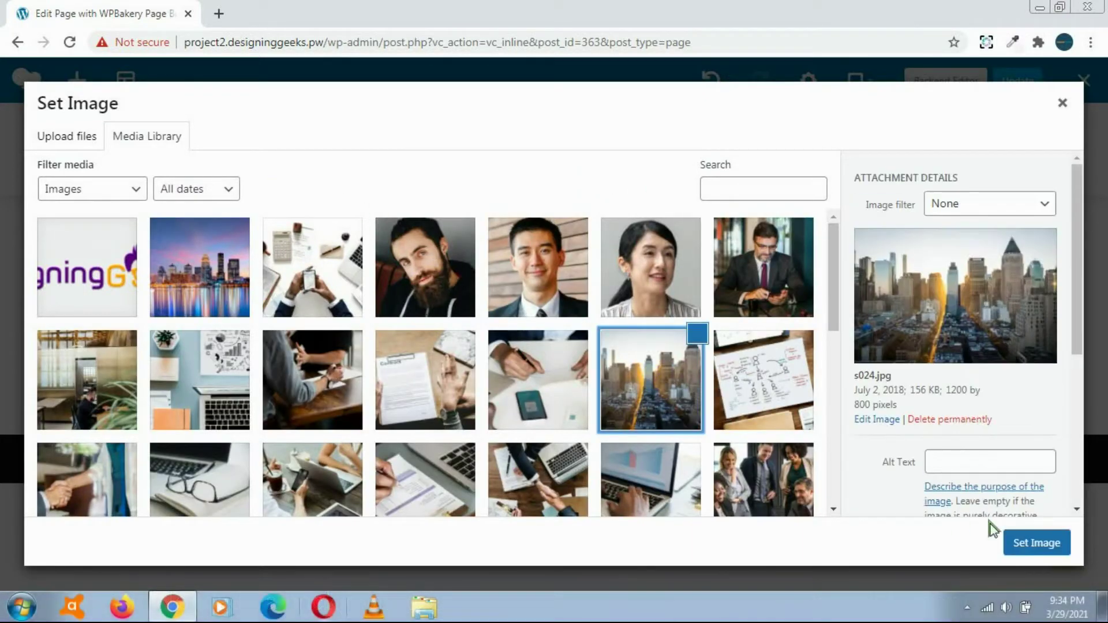
pyautogui.click(1037, 543)
pyautogui.click(516, 381)
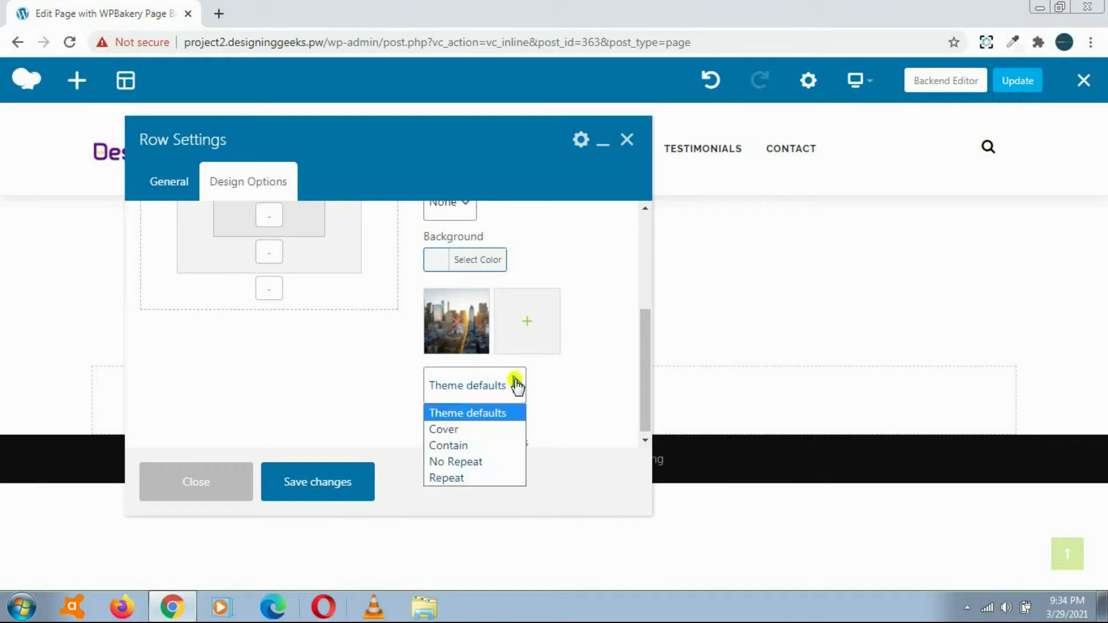
pyautogui.click(488, 429)
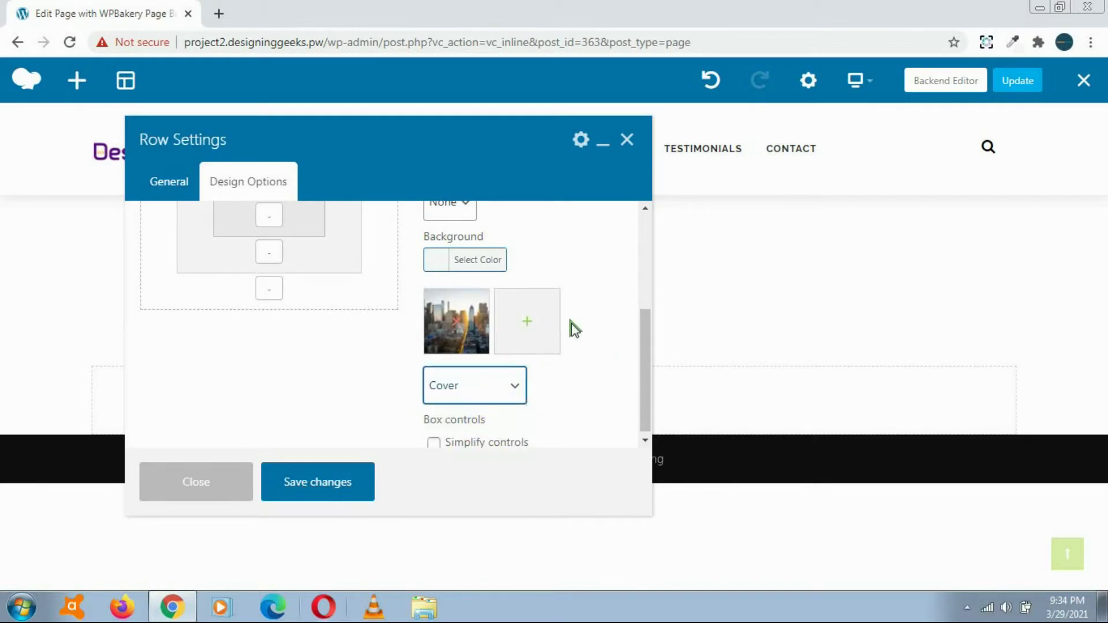
# Set the row's top and bottom padding to 200 and save the row settings.
pyautogui.scroll(3, 350, 298)
pyautogui.click(280, 304)
pyautogui.write('200')
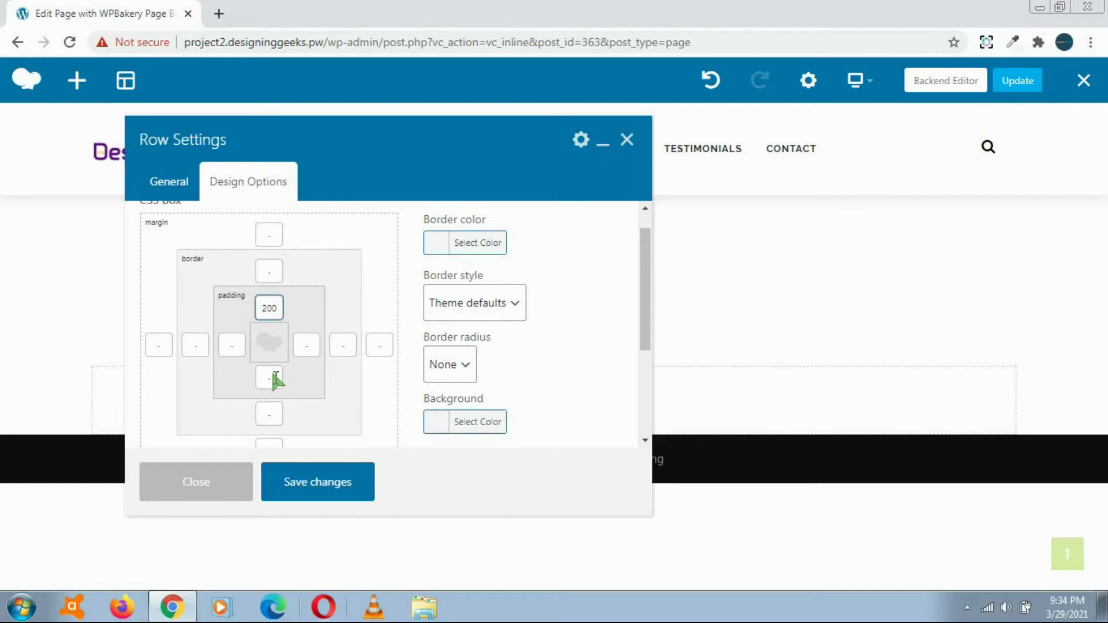
pyautogui.click(276, 378)
pyautogui.write('200')
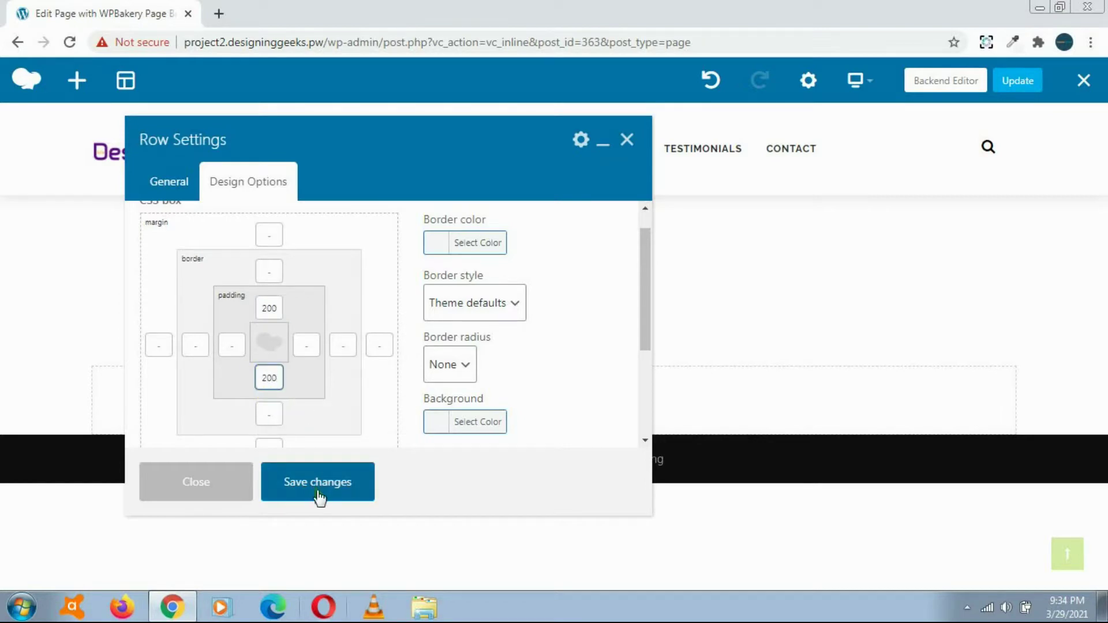
pyautogui.click(319, 496)
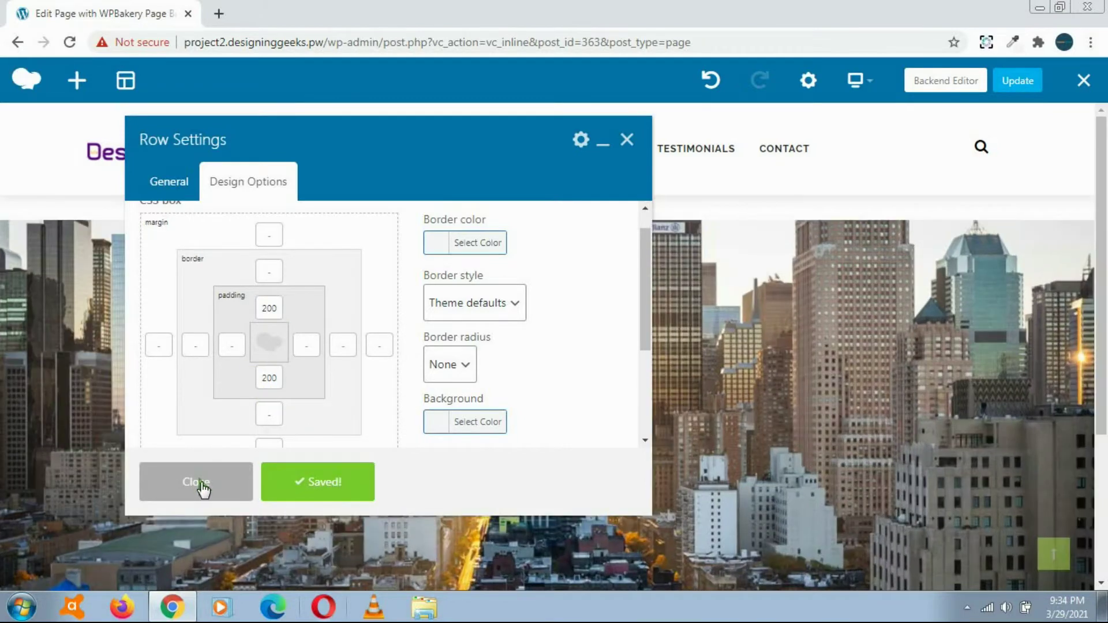
pyautogui.click(202, 485)
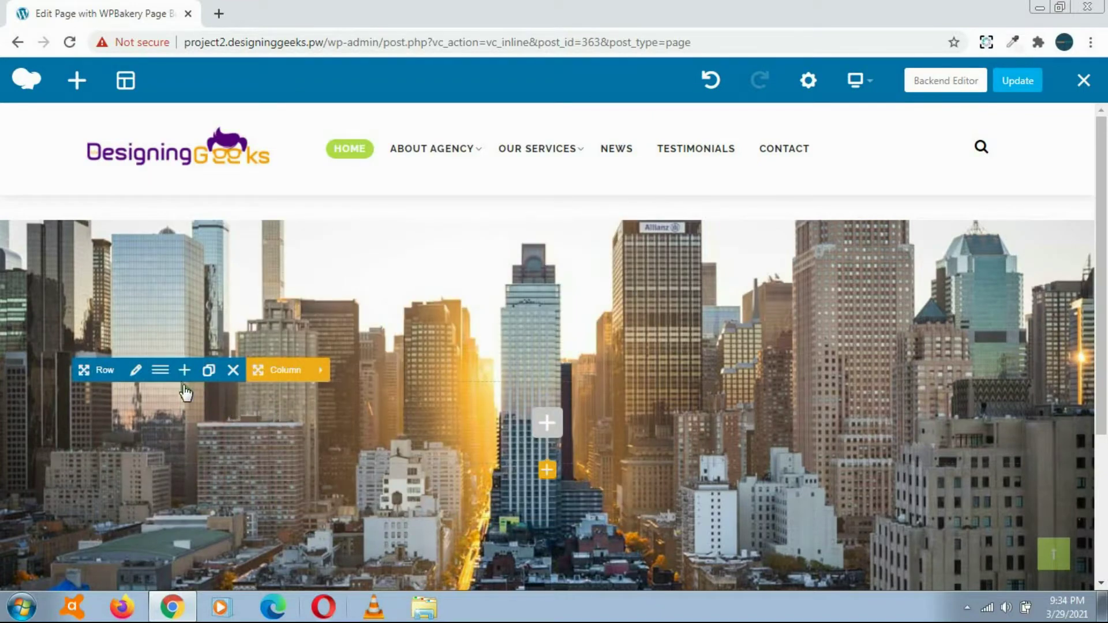
# Change the row's layout to two equal columns (1/2 + 1/2).
pyautogui.click(135, 370)
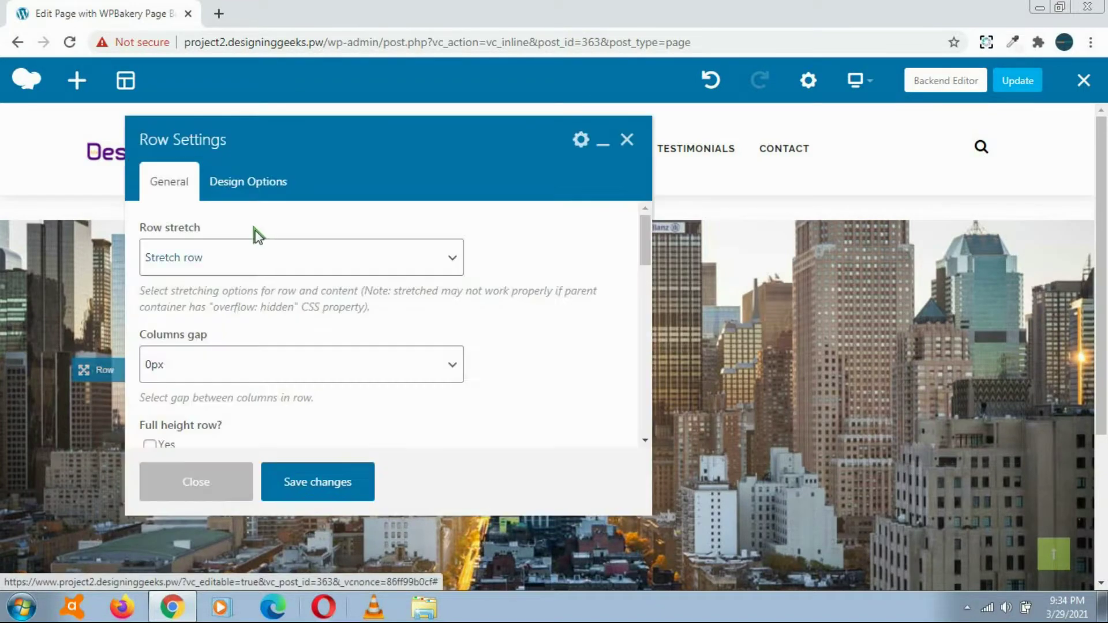
pyautogui.click(196, 482)
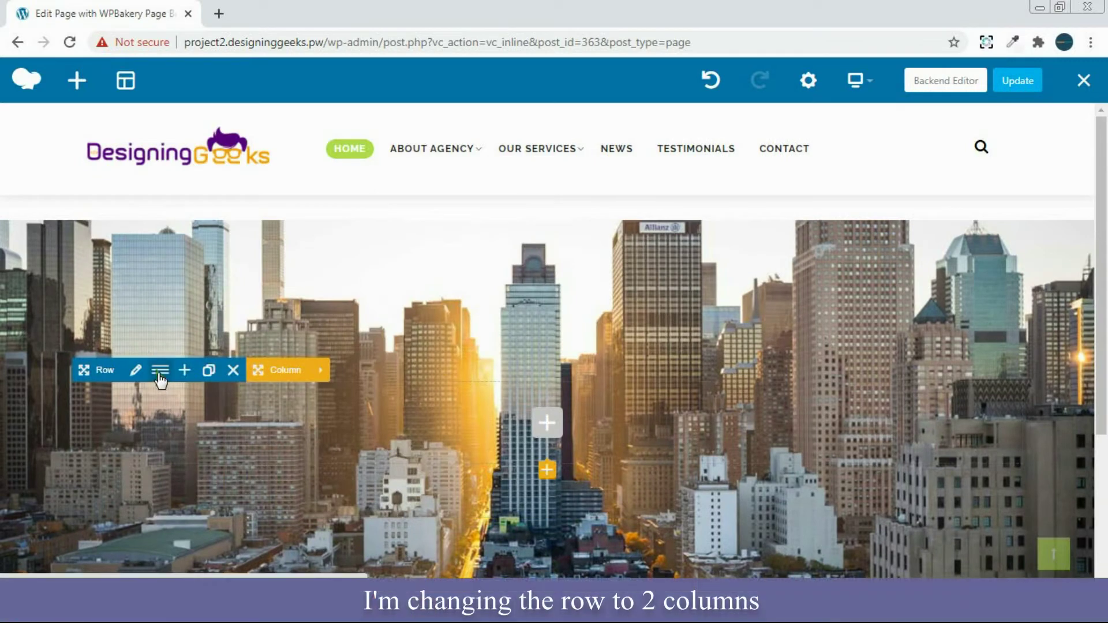
pyautogui.click(160, 371)
pyautogui.click(626, 219)
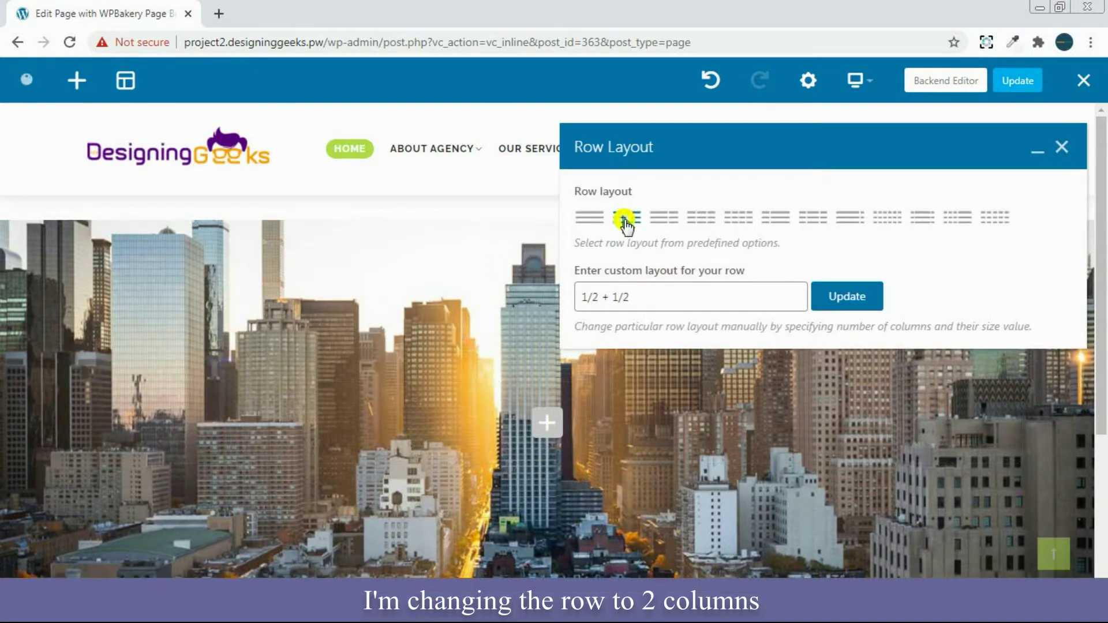
pyautogui.click(843, 298)
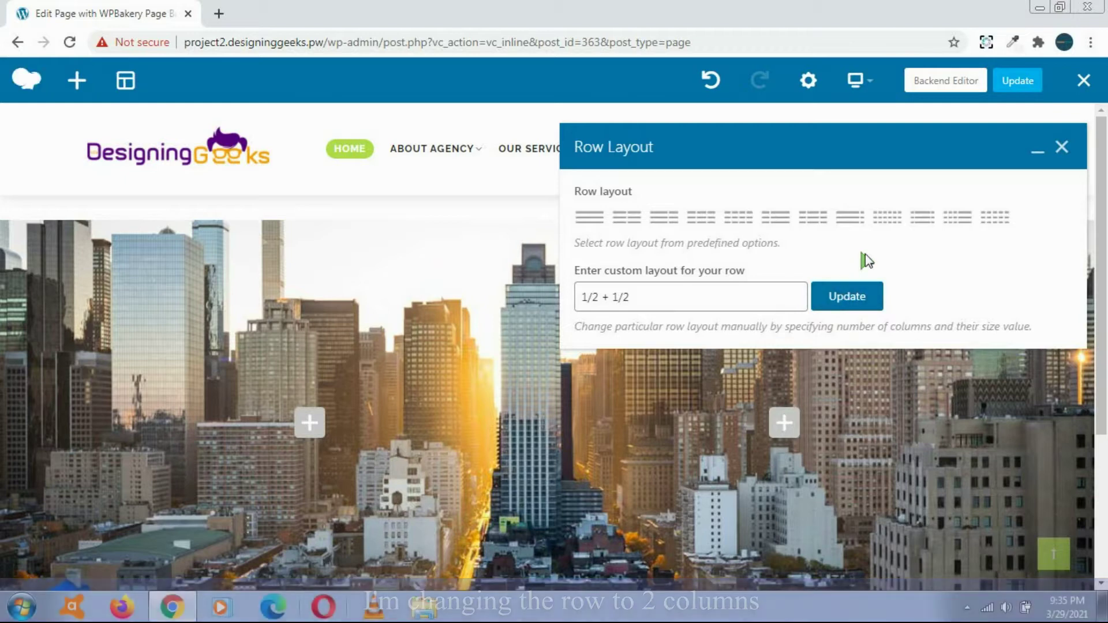
pyautogui.click(1063, 150)
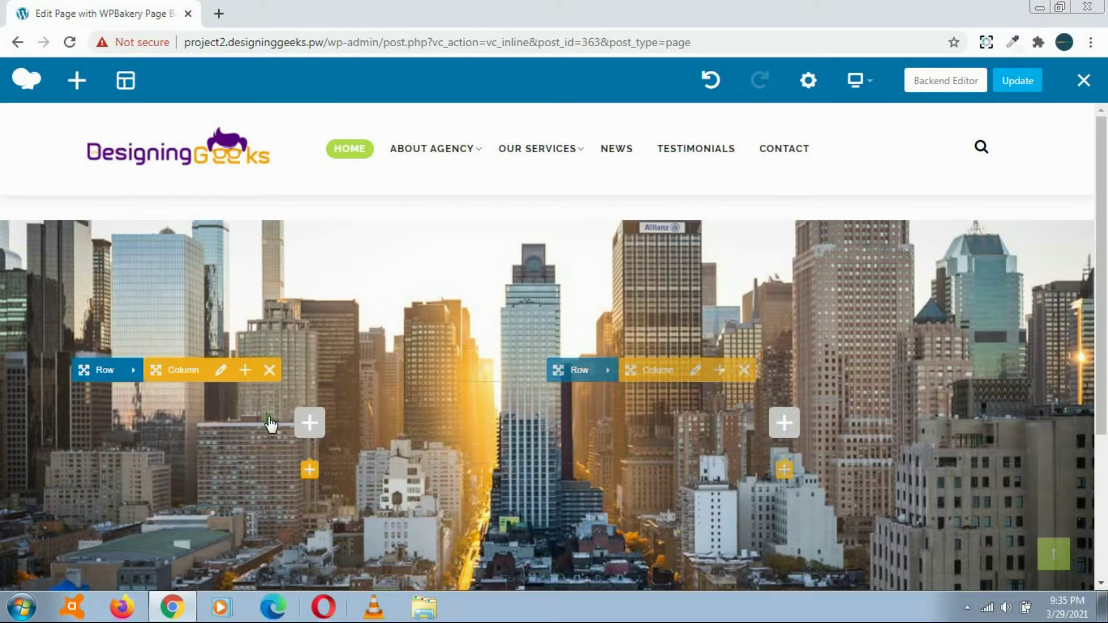
# Add a Custom Heading to the row's first column with the text "EARN DIGITAL MARKETING SKILLS TO BOOST UP YOUR BUSINESS.".
pyautogui.click(309, 424)
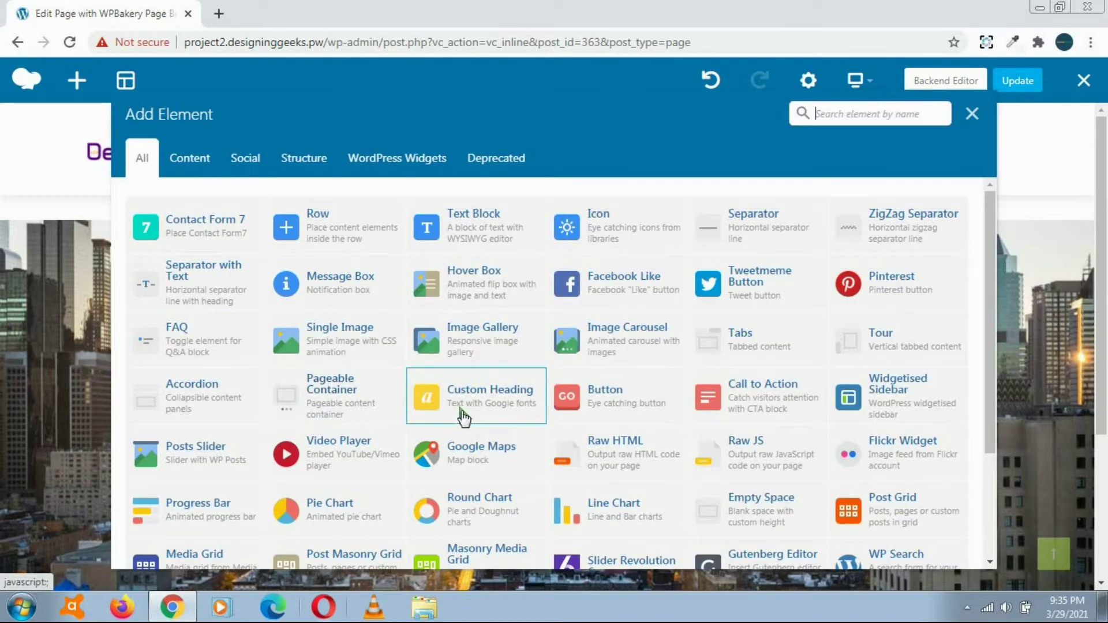
pyautogui.click(480, 404)
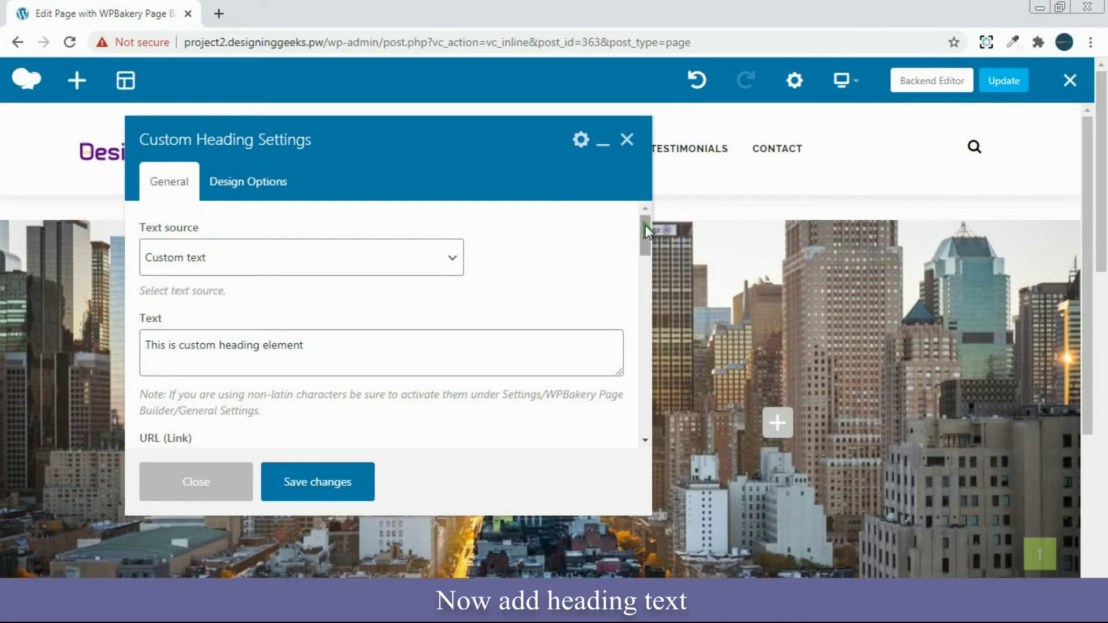
pyautogui.moveTo(645, 225); pyautogui.dragTo(645, 229)
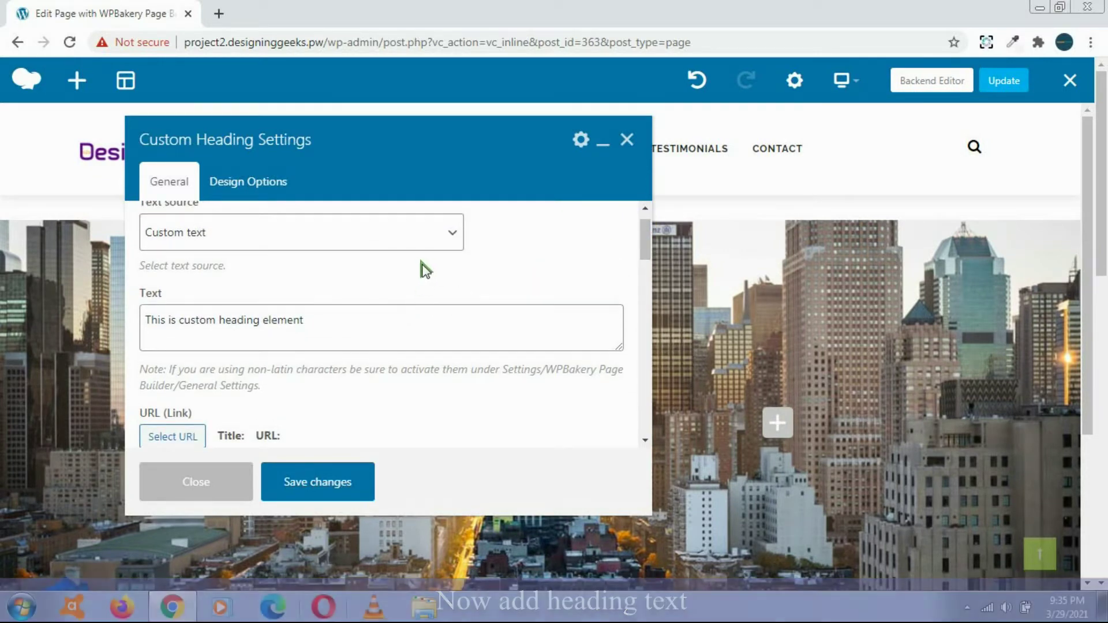
pyautogui.moveTo(643, 232); pyautogui.dragTo(646, 214)
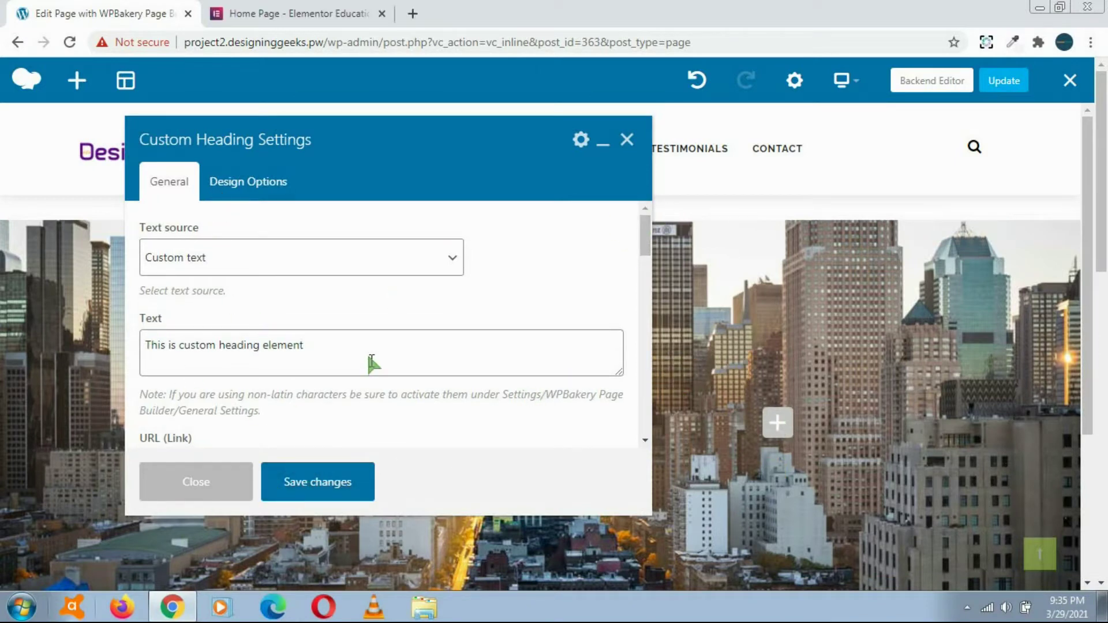
pyautogui.moveTo(372, 361); pyautogui.dragTo(136, 341)
pyautogui.write('EARN DIGITAL MARKETING SKILLS TO BOOST UP YOUR BUSINESS.')
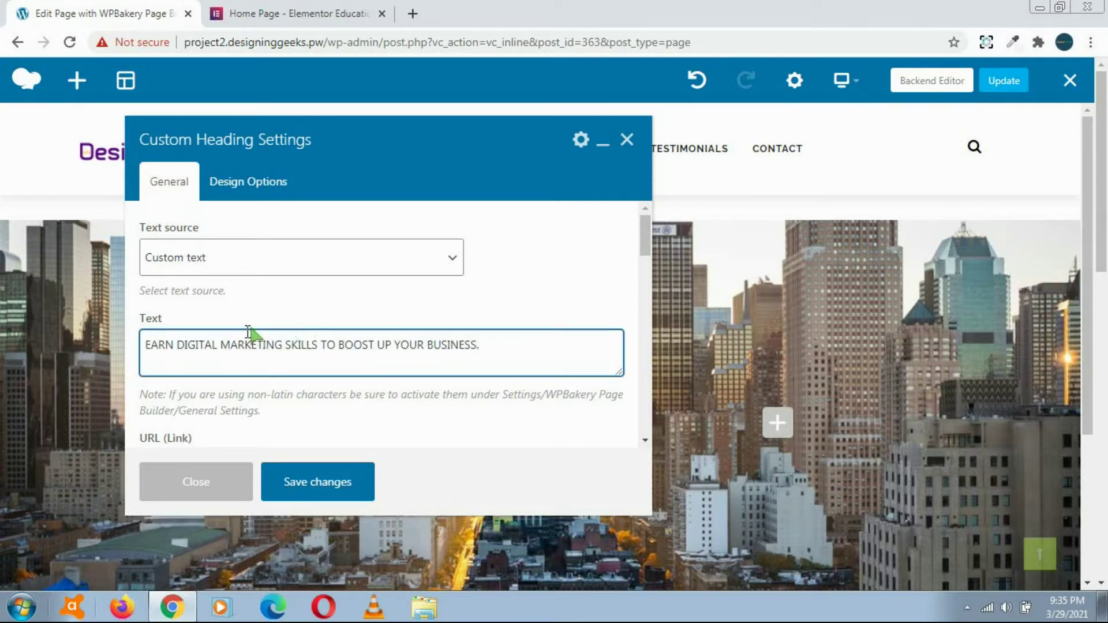
# Set the heading's font size to 55px and its line height to 65px.
pyautogui.moveTo(644, 232); pyautogui.dragTo(646, 300)
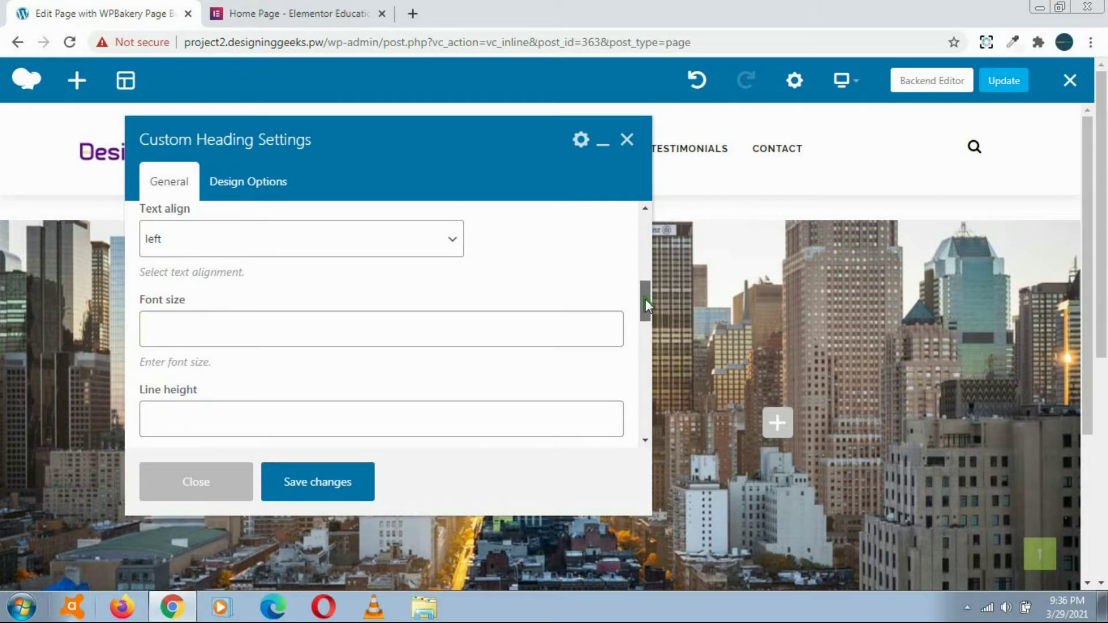
pyautogui.click(360, 334)
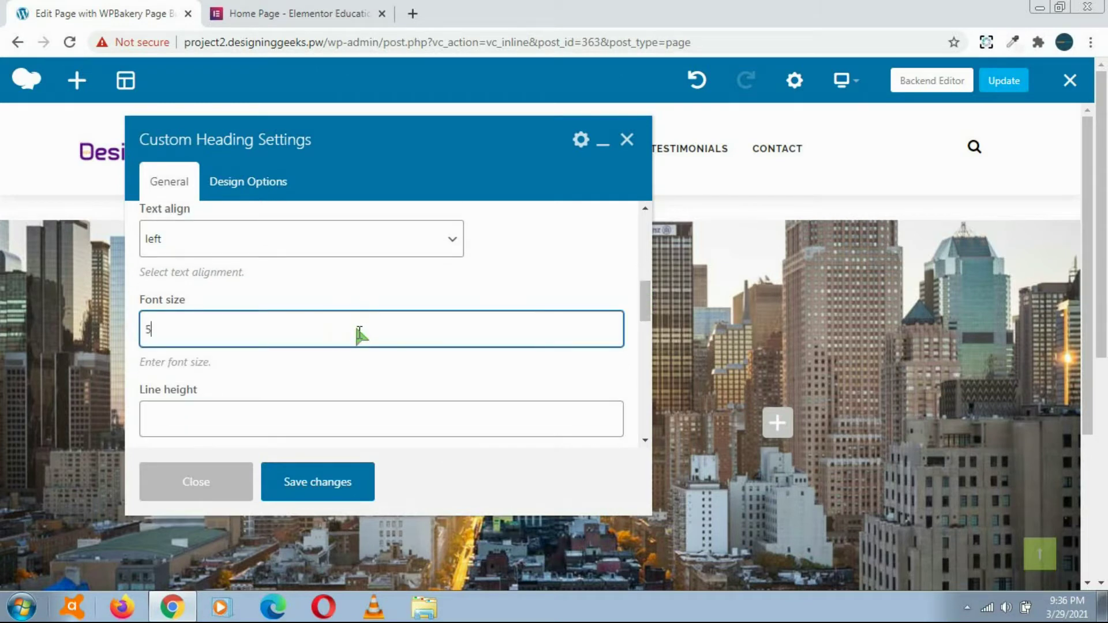
pyautogui.click(237, 410)
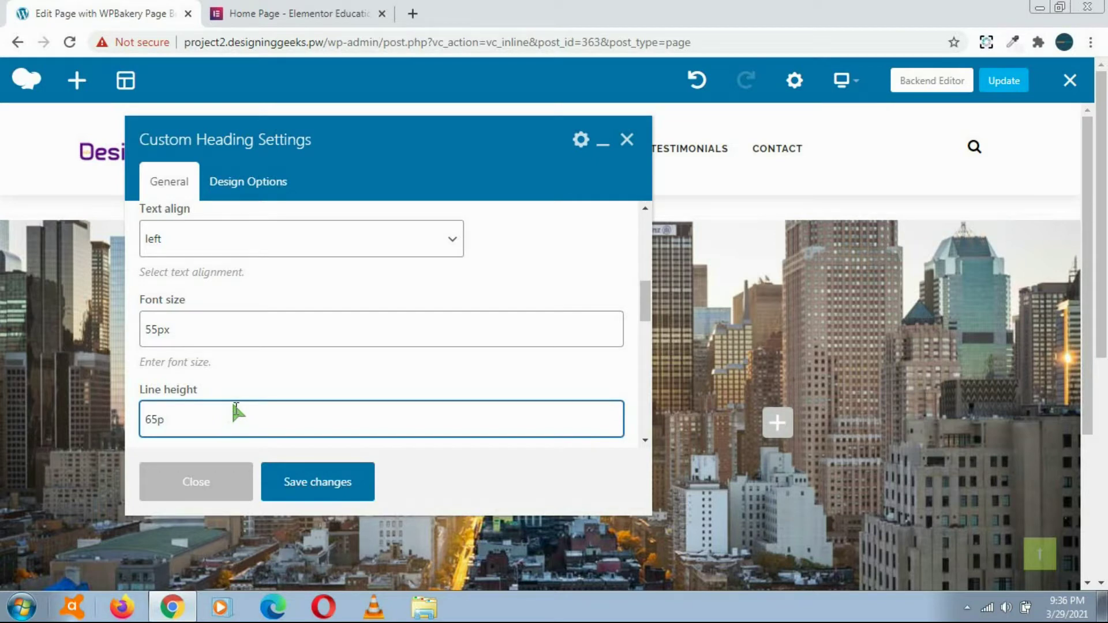
# Set the heading's text color to white.
pyautogui.scroll(-3, 321, 376)
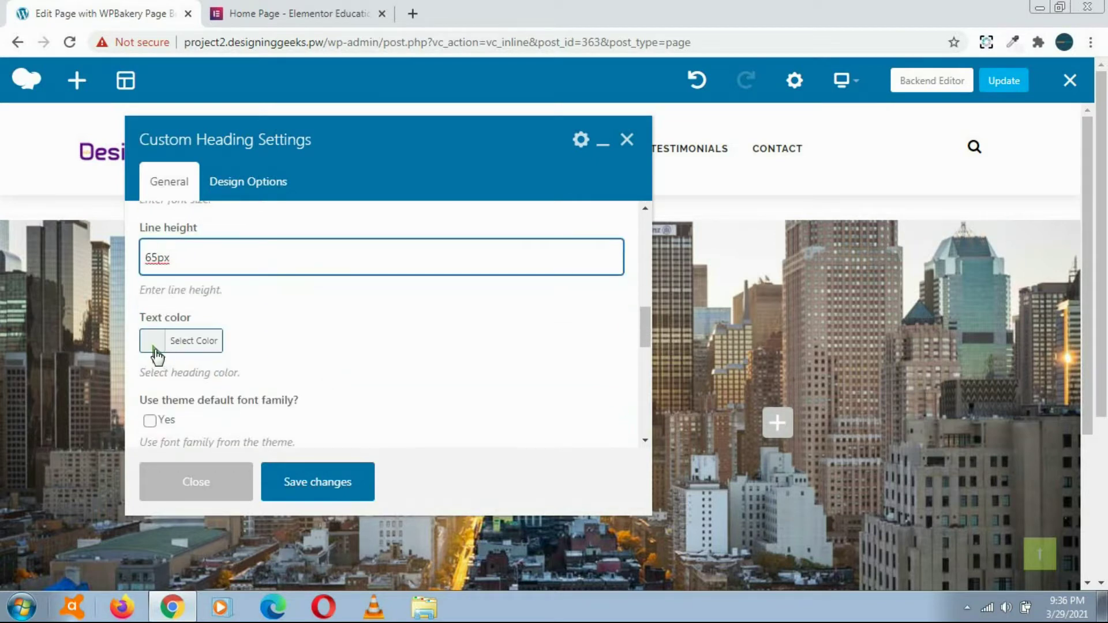
pyautogui.click(155, 346)
pyautogui.click(362, 367)
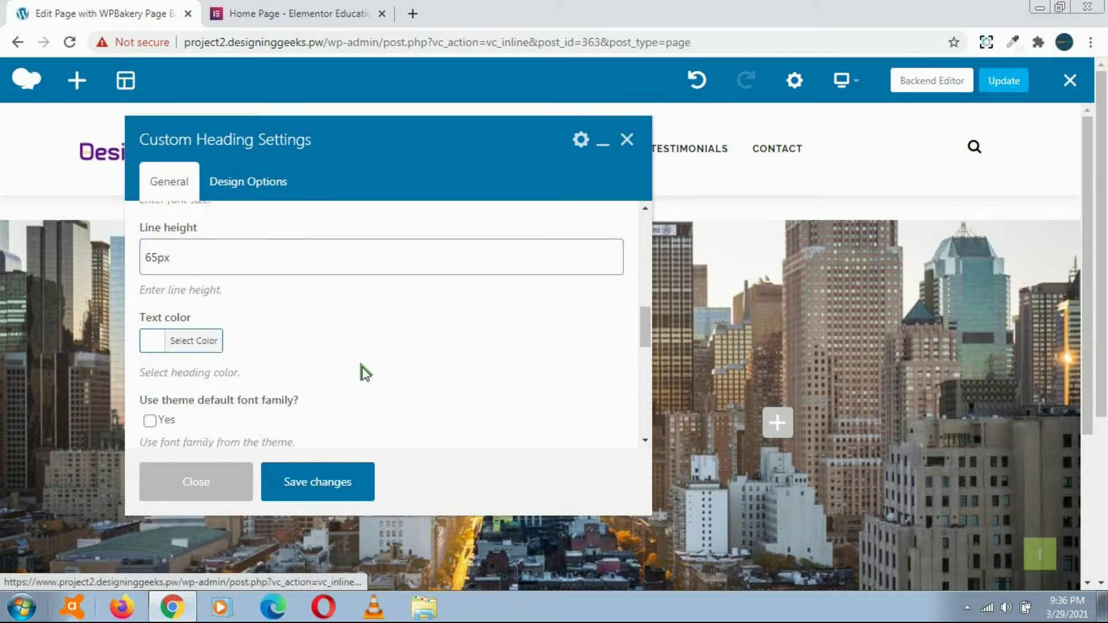
# Set the custom heading's font family to Raleway.
pyautogui.moveTo(645, 312); pyautogui.dragTo(646, 336)
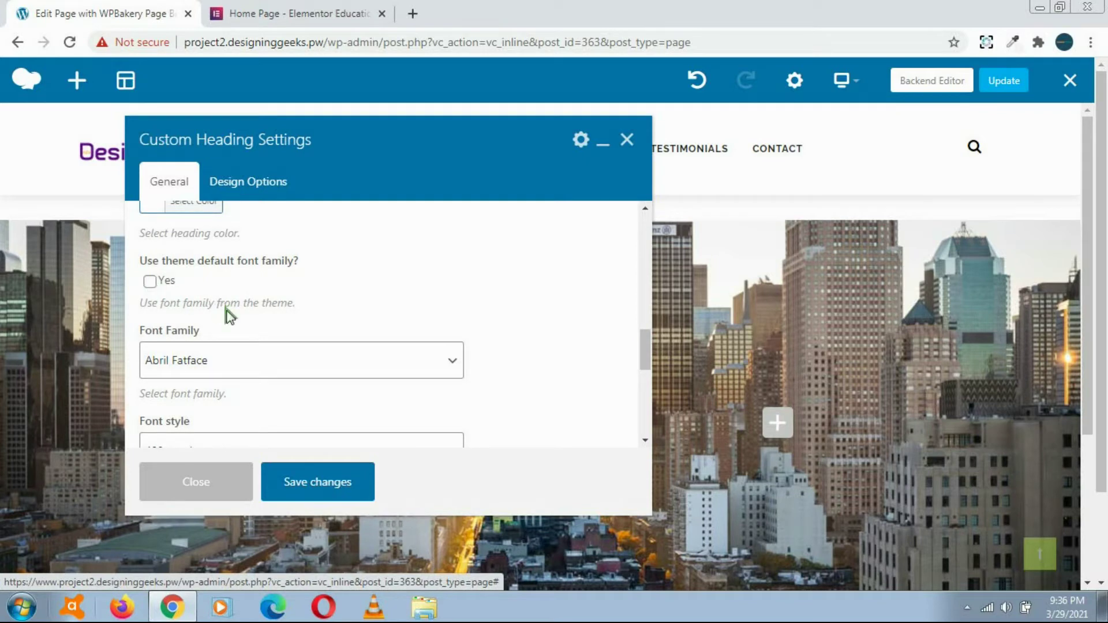
pyautogui.click(307, 362)
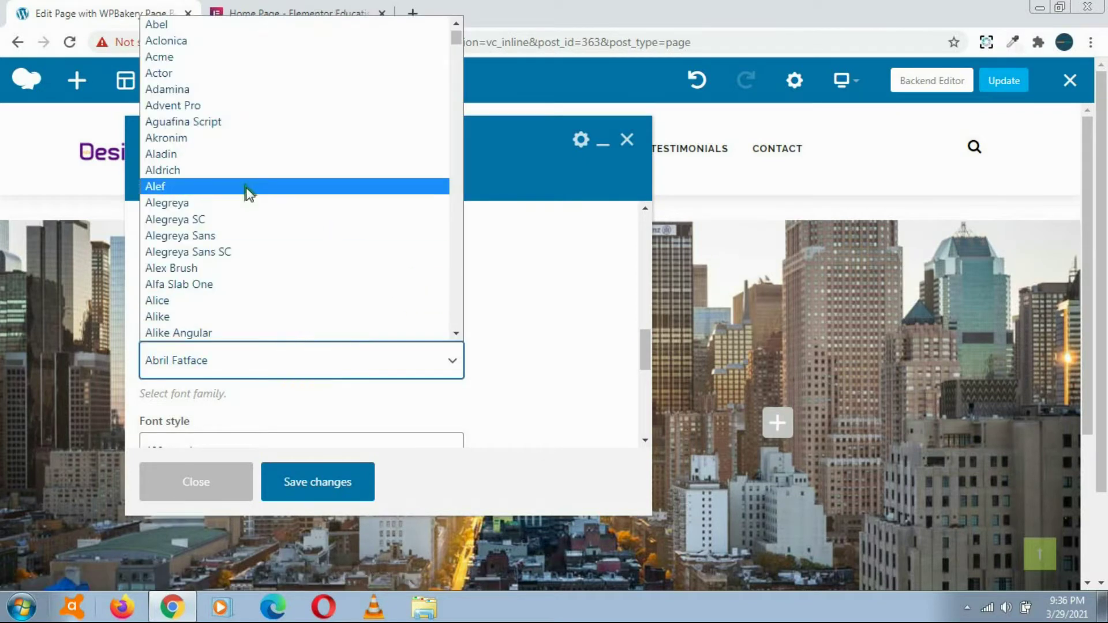
pyautogui.press('r')
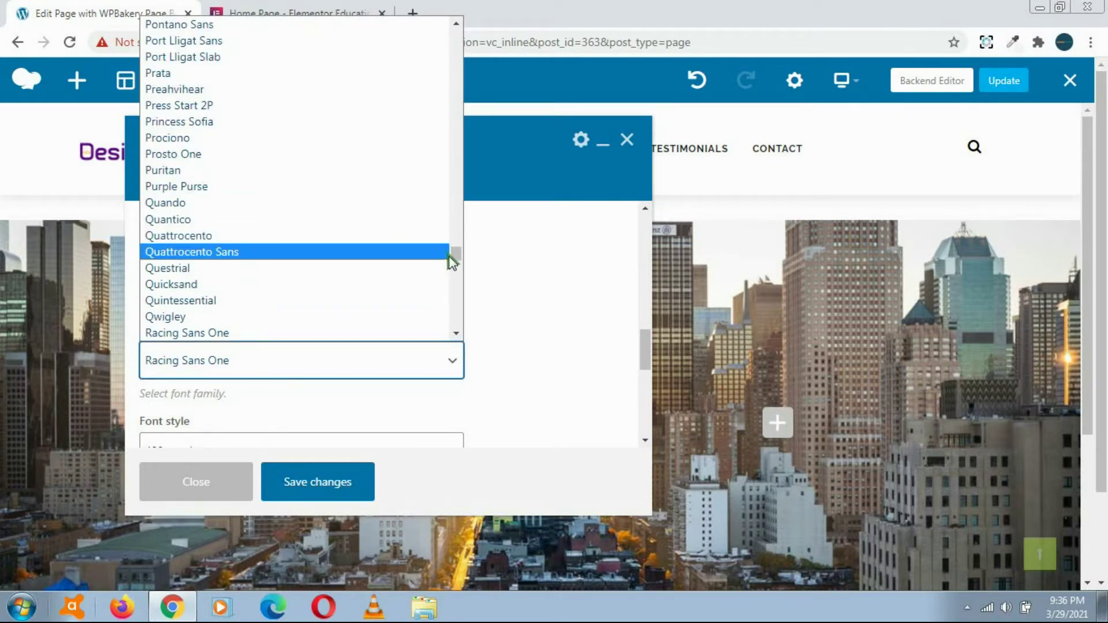
pyautogui.moveTo(456, 254); pyautogui.dragTo(458, 267)
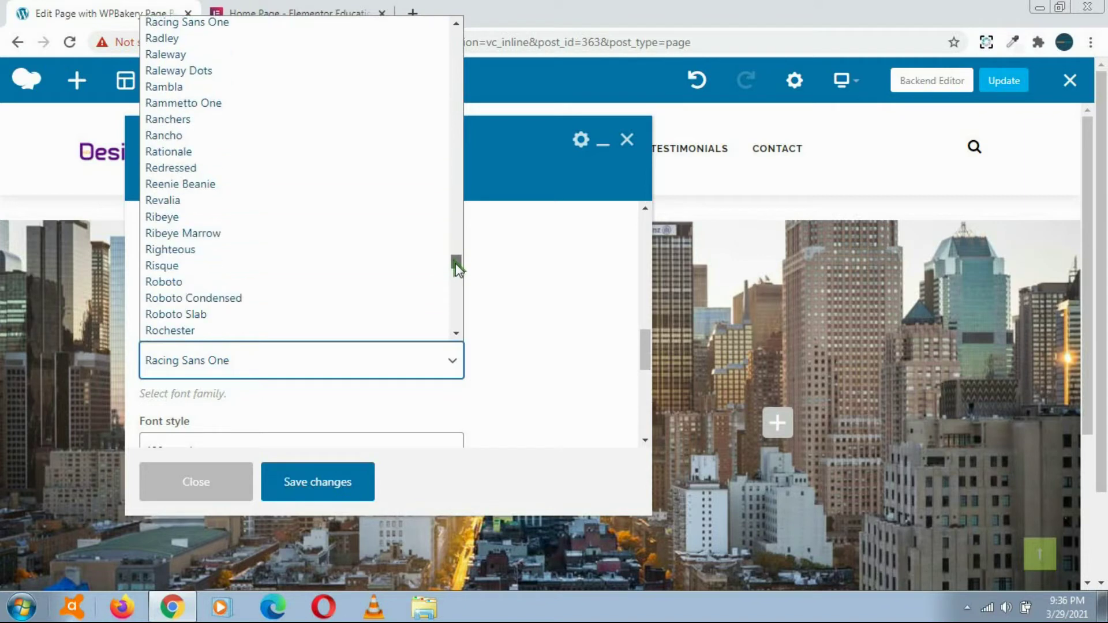
pyautogui.click(184, 54)
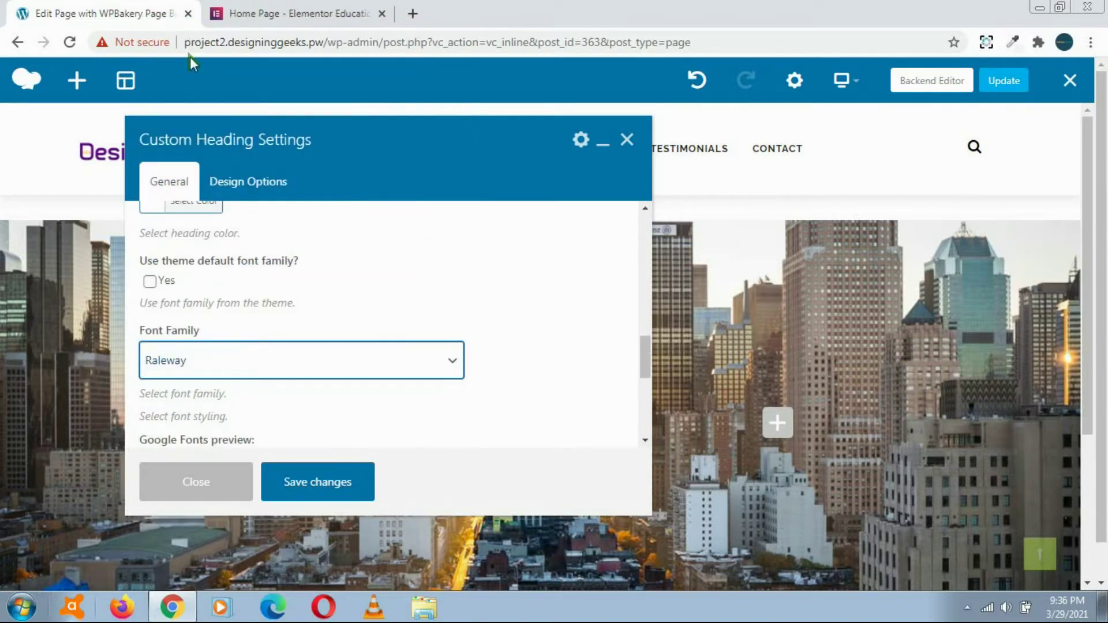
# Set the heading's font style to 700 bold regular and save the heading settings.
pyautogui.moveTo(449, 143); pyautogui.dragTo(700, 144)
pyautogui.moveTo(898, 345); pyautogui.dragTo(898, 367)
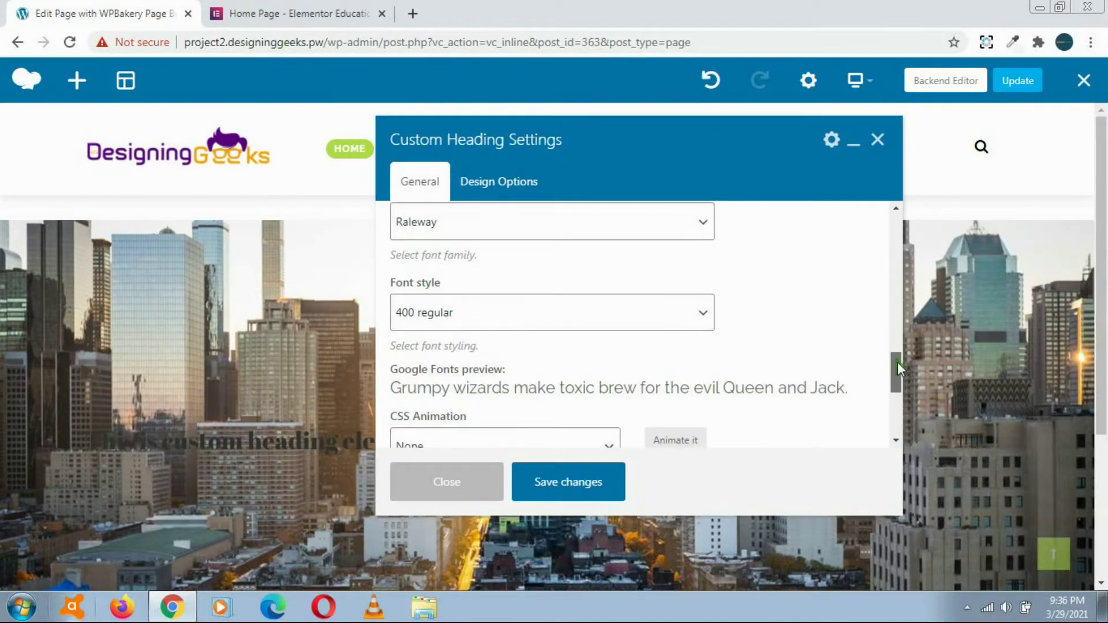
pyautogui.click(536, 319)
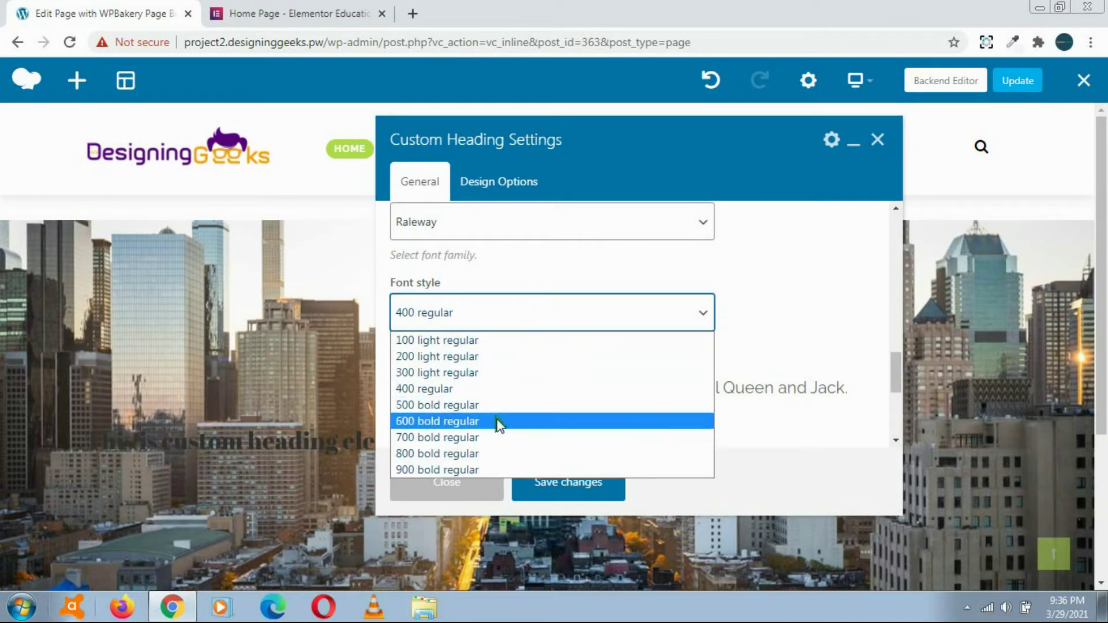
pyautogui.click(493, 437)
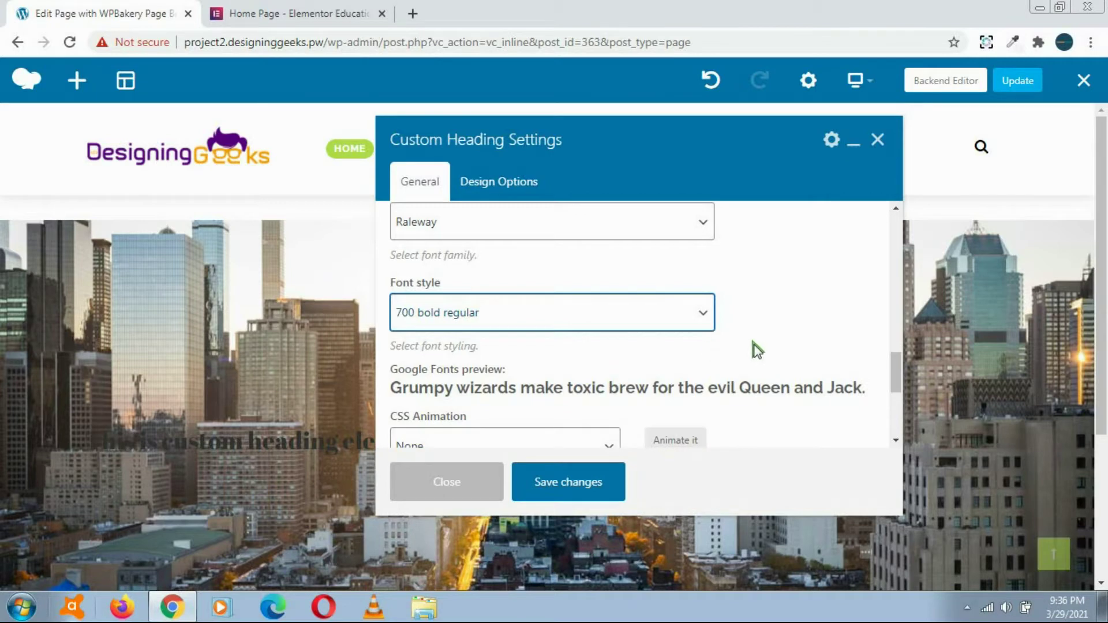
pyautogui.scroll(3, 729, 336)
pyautogui.click(408, 227)
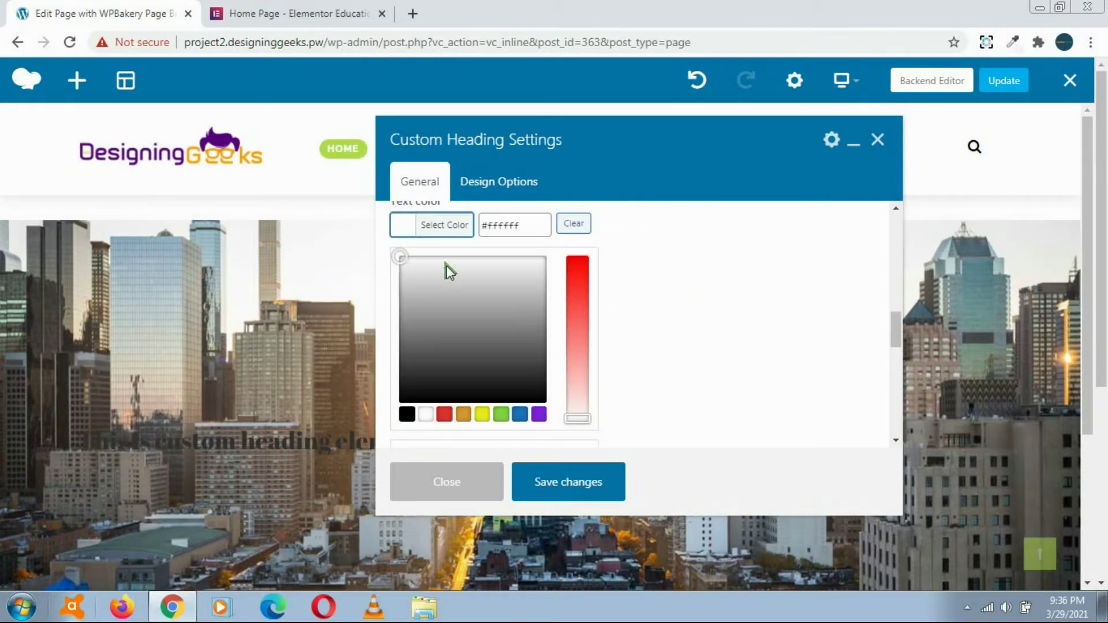
pyautogui.click(559, 478)
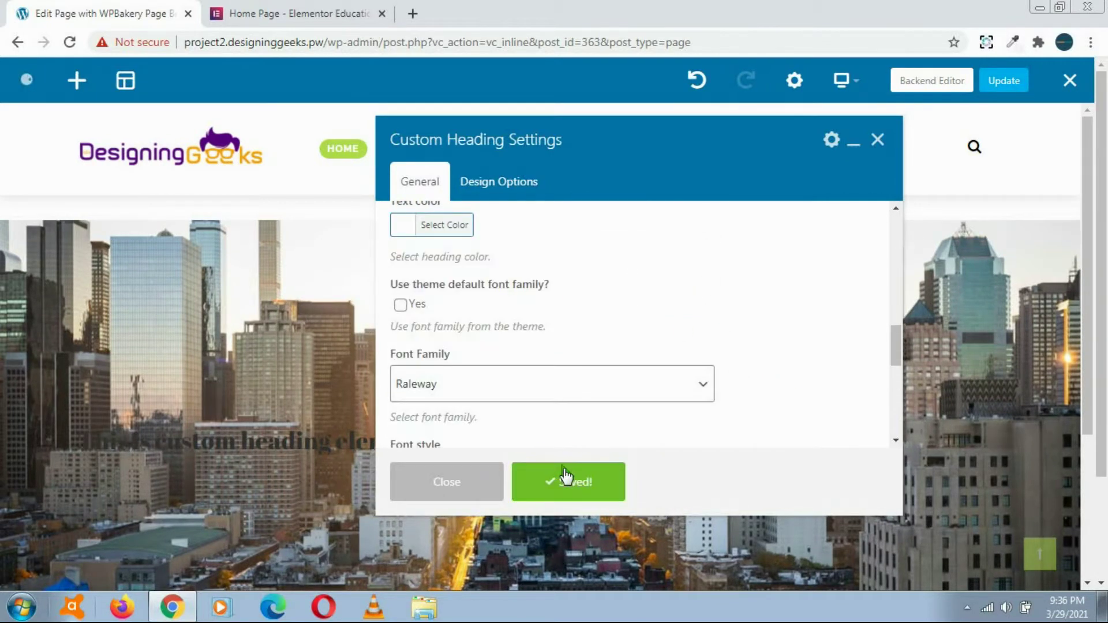
pyautogui.click(434, 483)
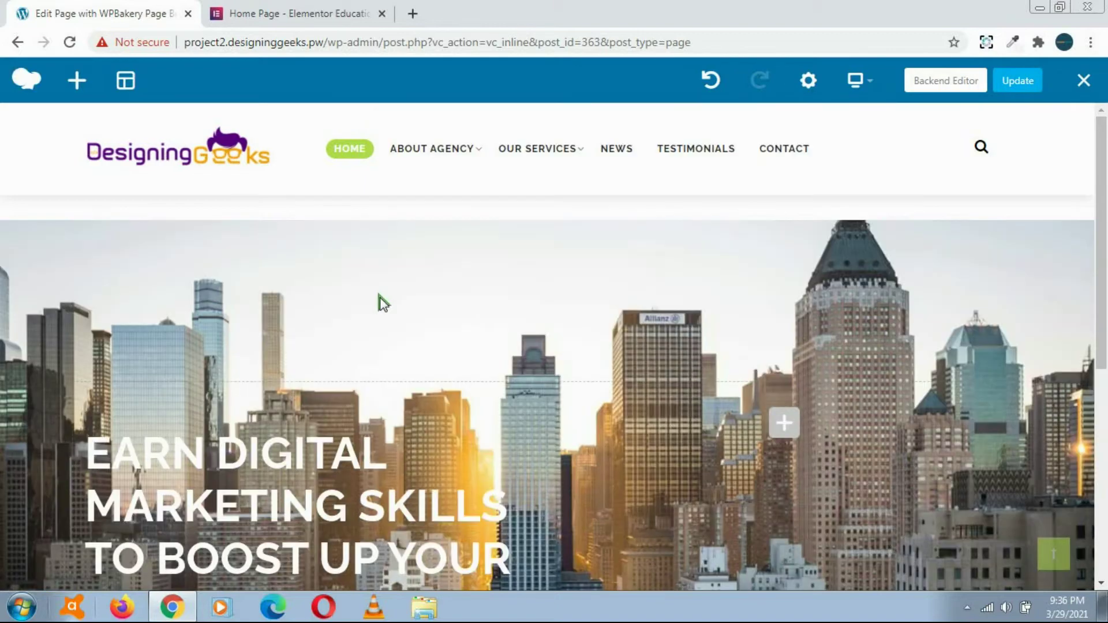
# Give the first column a blue background color from the preset swatches with 56% alpha.
pyautogui.moveTo(1104, 214); pyautogui.dragTo(1106, 264)
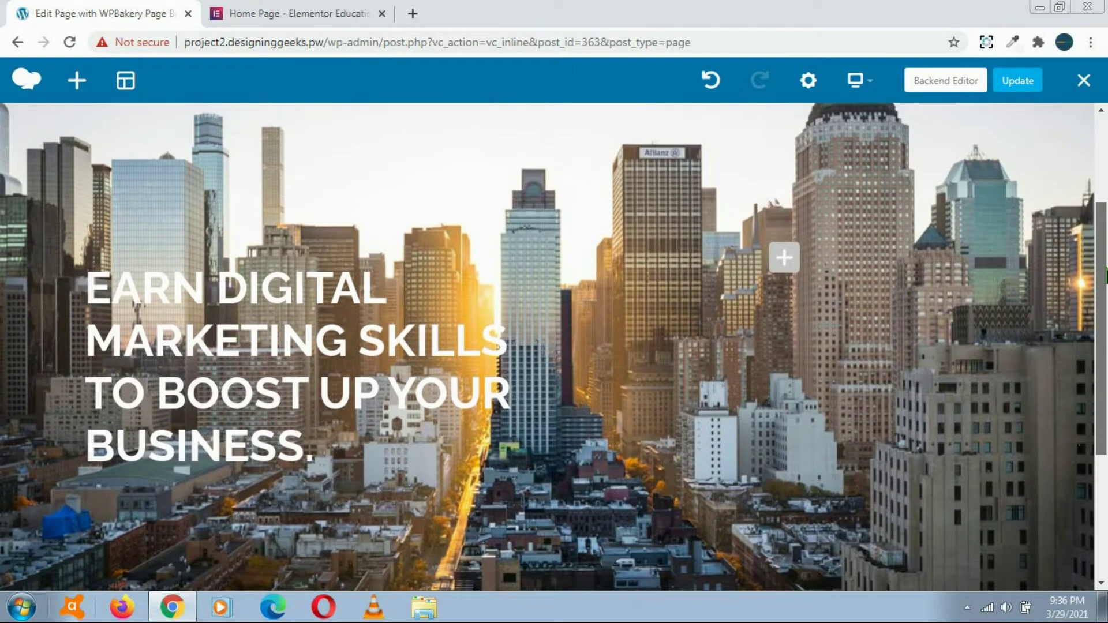
pyautogui.moveTo(212, 281)
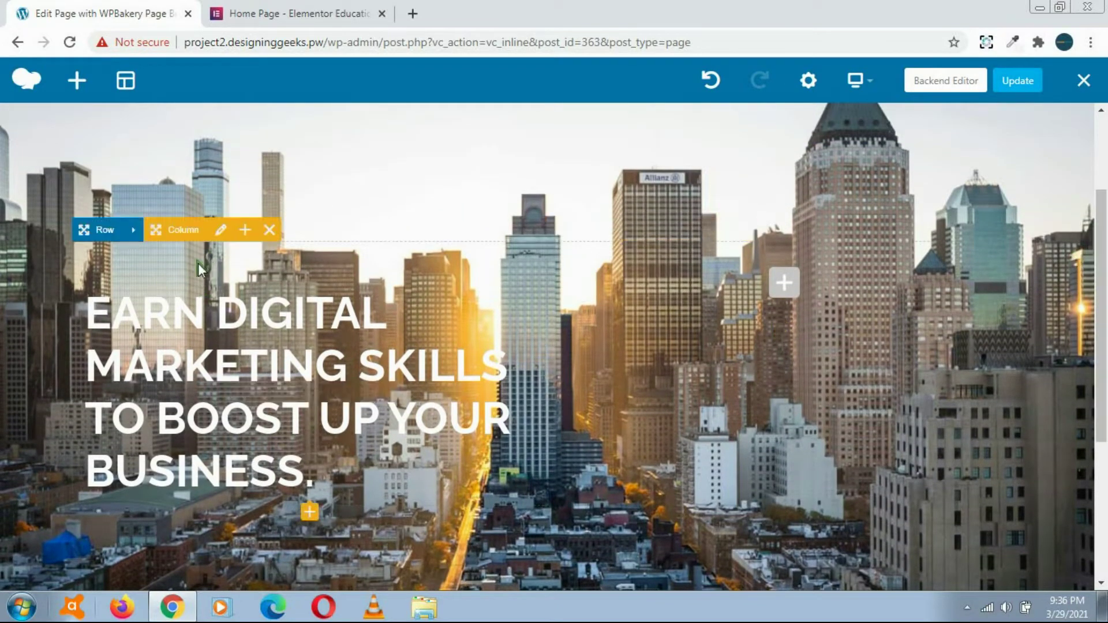
pyautogui.click(221, 230)
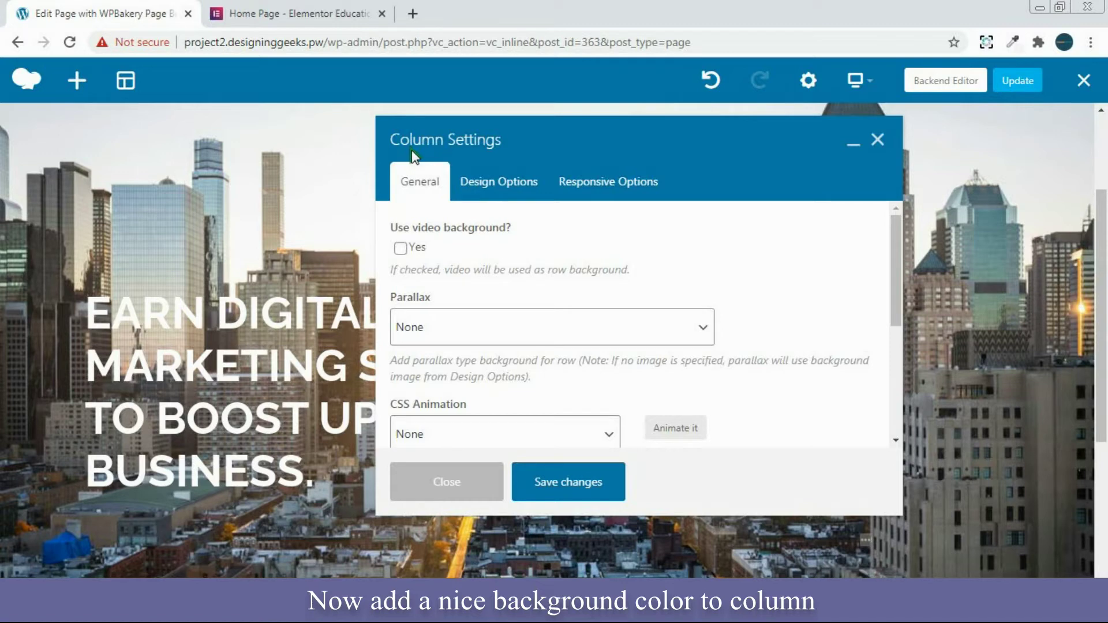
pyautogui.click(495, 191)
pyautogui.moveTo(554, 148); pyautogui.dragTo(566, 135)
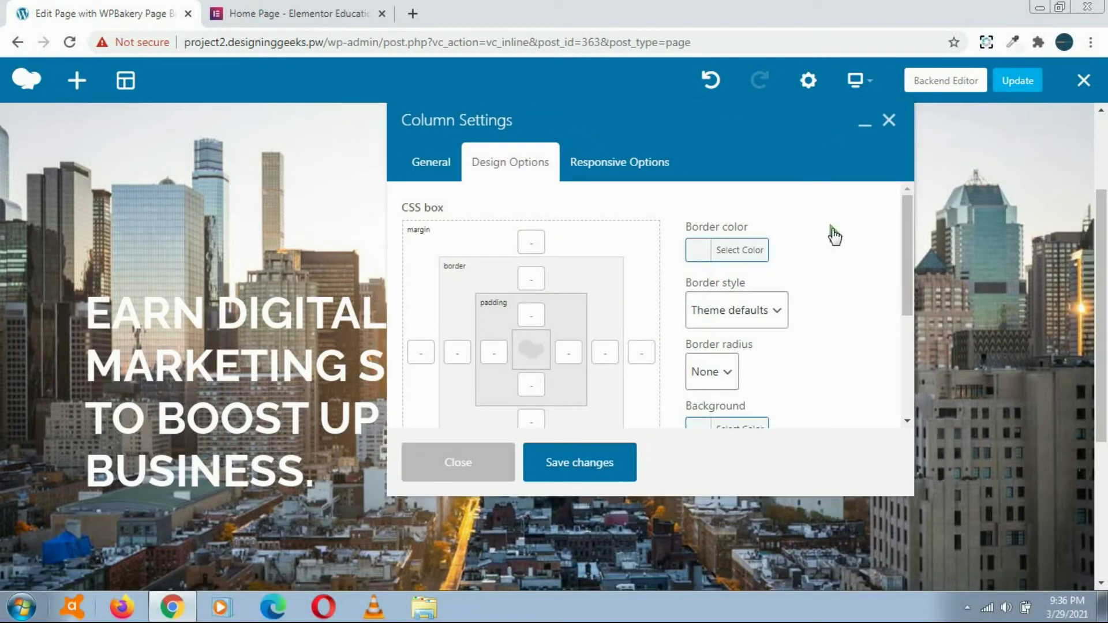
pyautogui.moveTo(904, 218); pyautogui.dragTo(823, 300)
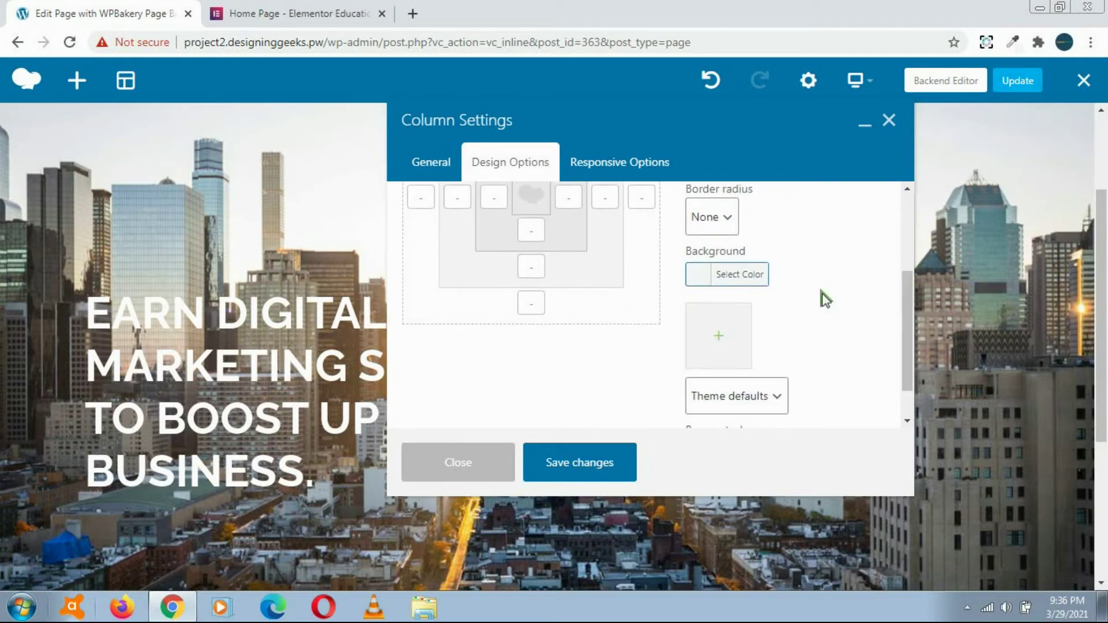
pyautogui.click(705, 276)
pyautogui.scroll(-2, 814, 293)
pyautogui.click(782, 362)
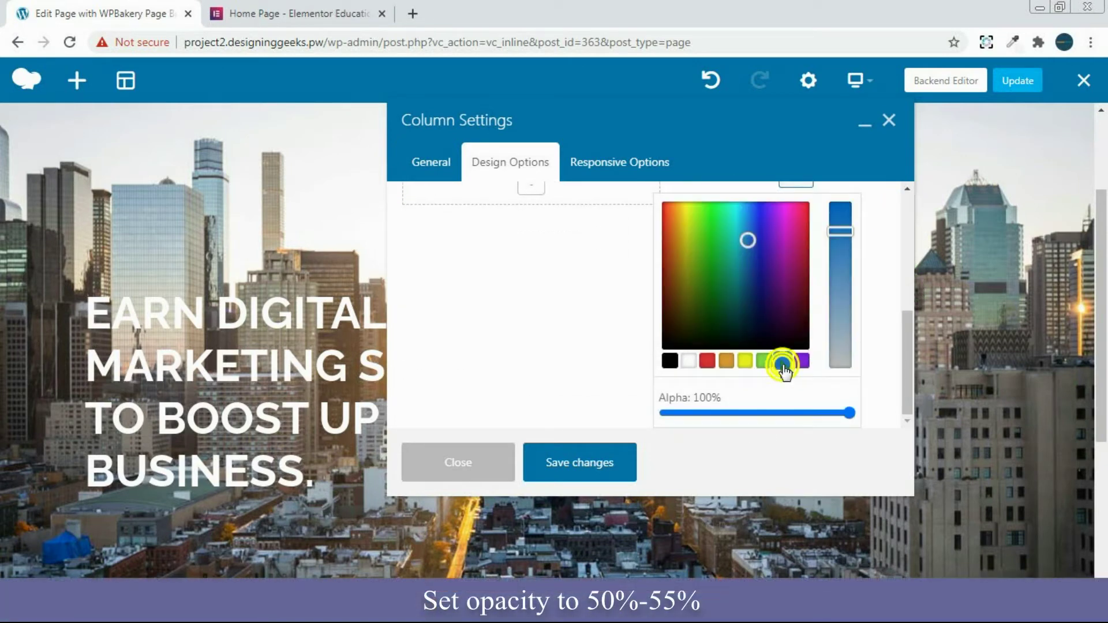
pyautogui.moveTo(850, 413); pyautogui.dragTo(768, 413)
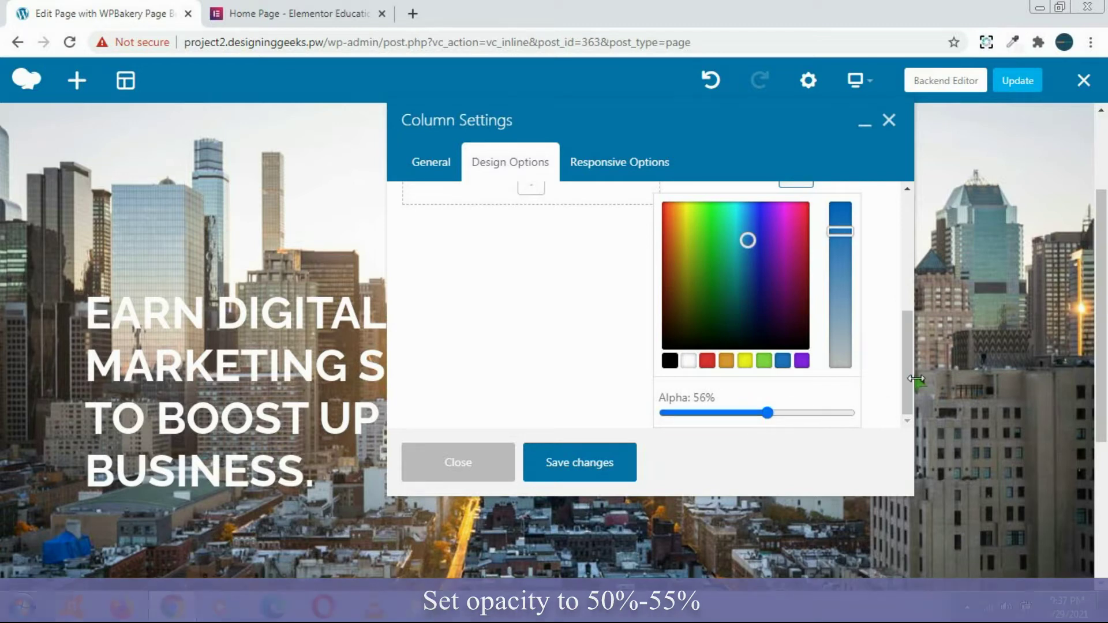
pyautogui.click(878, 379)
# Set the first column's padding to 30 on all four sides and save the column settings.
pyautogui.moveTo(907, 372); pyautogui.dragTo(902, 290)
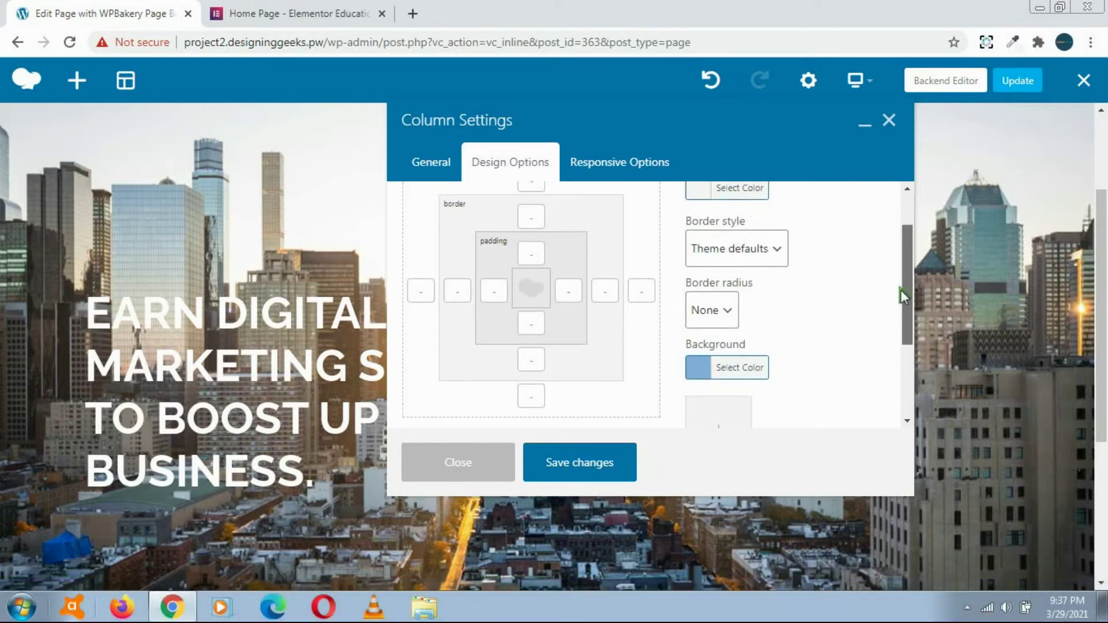
pyautogui.click(531, 261)
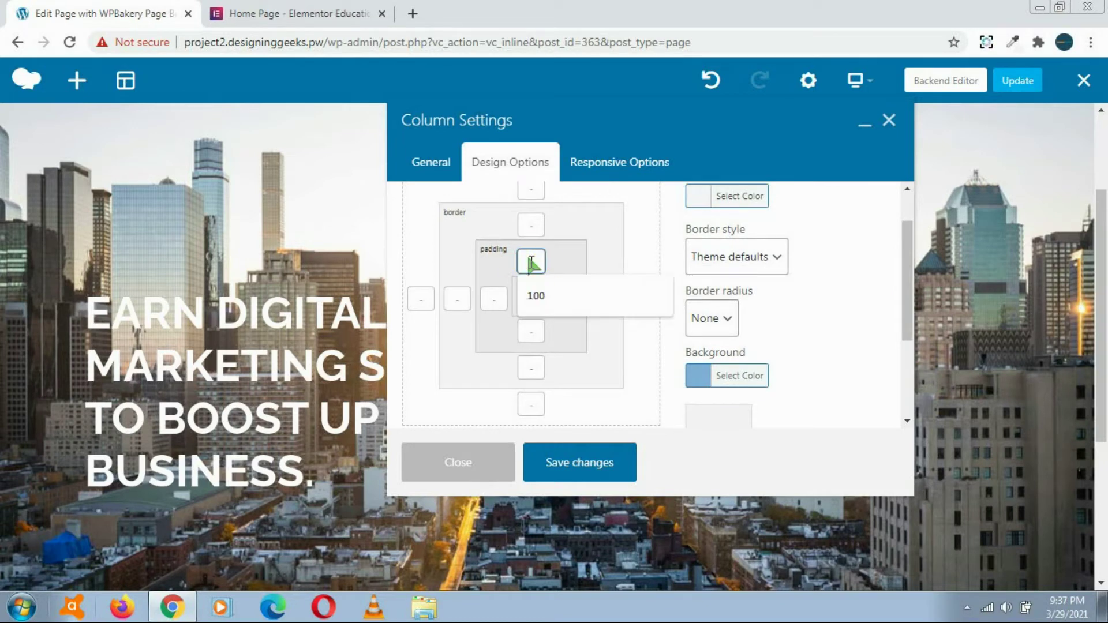
pyautogui.write('30')
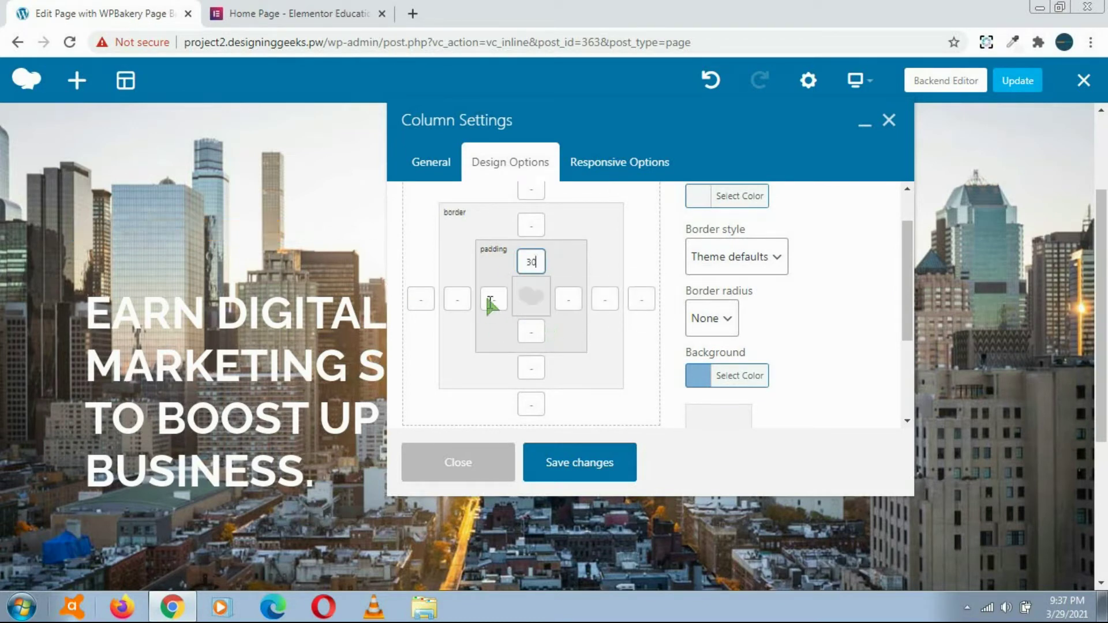
pyautogui.write('30')
pyautogui.click(565, 301)
pyautogui.write('30')
pyautogui.click(425, 299)
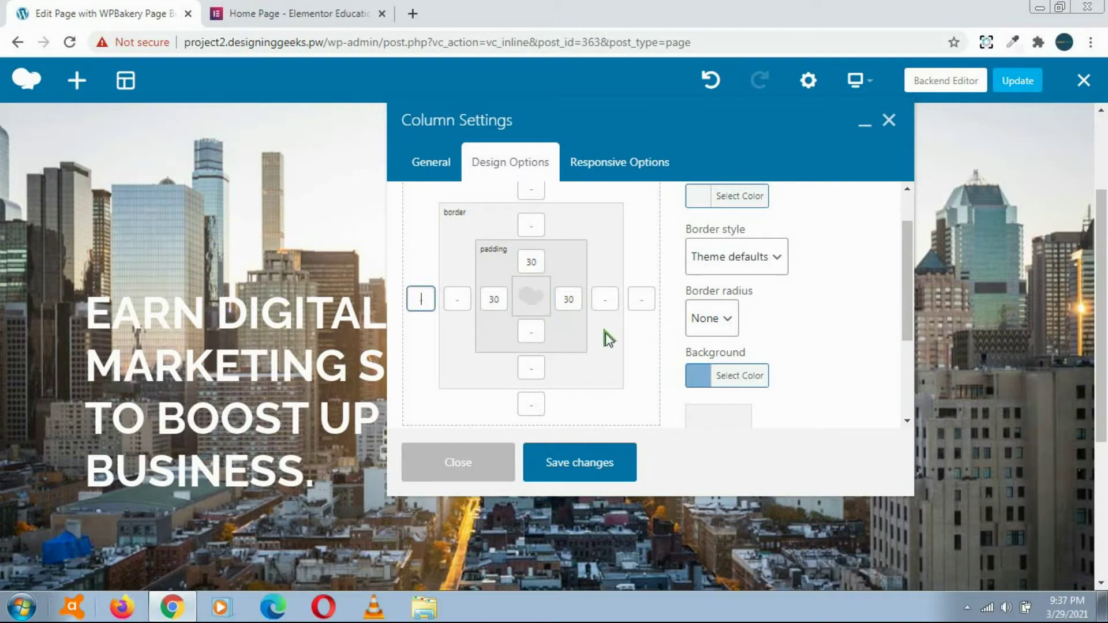
pyautogui.click(530, 332)
pyautogui.write('30')
pyautogui.click(571, 462)
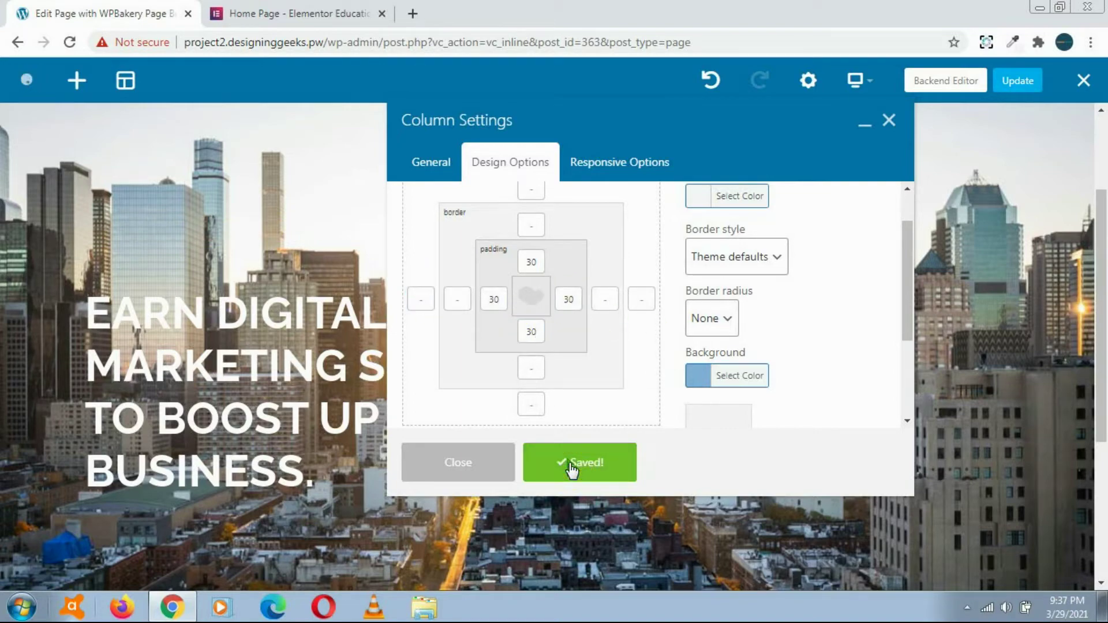
pyautogui.click(508, 467)
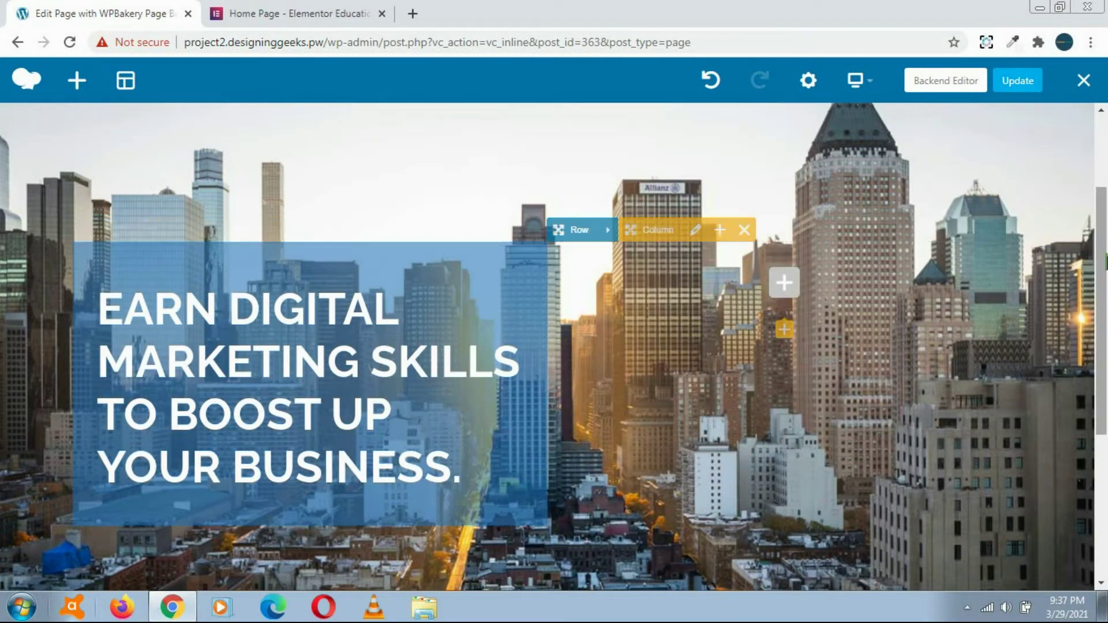
# Reduce the custom heading's font size to 45px and its line height to 55px, and save the changes.
pyautogui.moveTo(1103, 254)
pyautogui.mouseDown()
pyautogui.moveTo(1103, 185)
pyautogui.moveTo(1104, 310)
pyautogui.moveTo(1104, 258)
pyautogui.mouseUp()
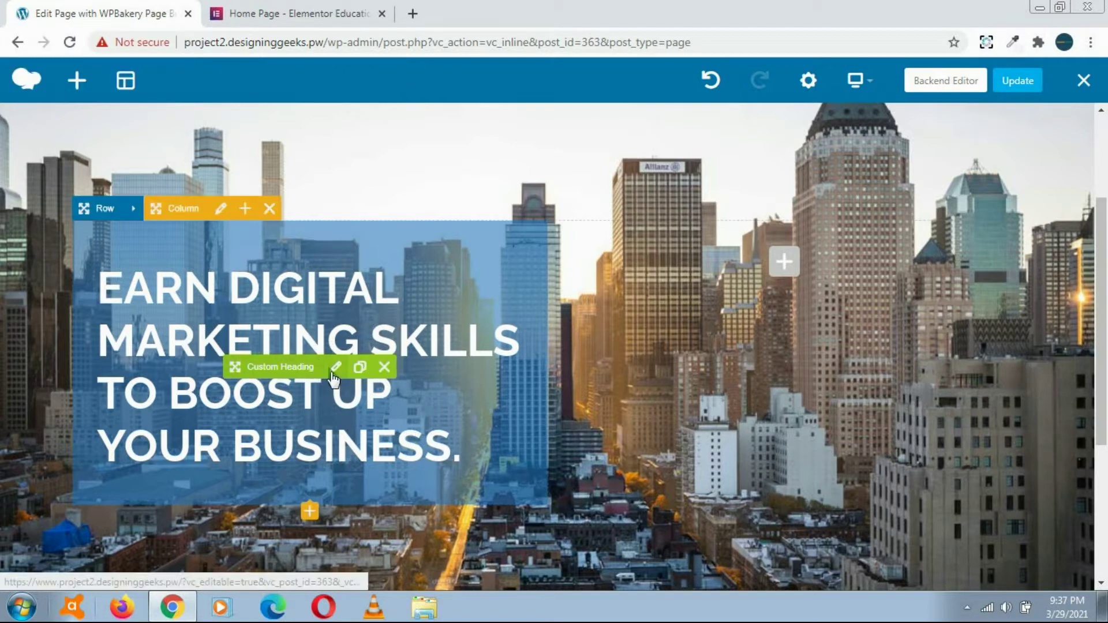
pyautogui.click(340, 367)
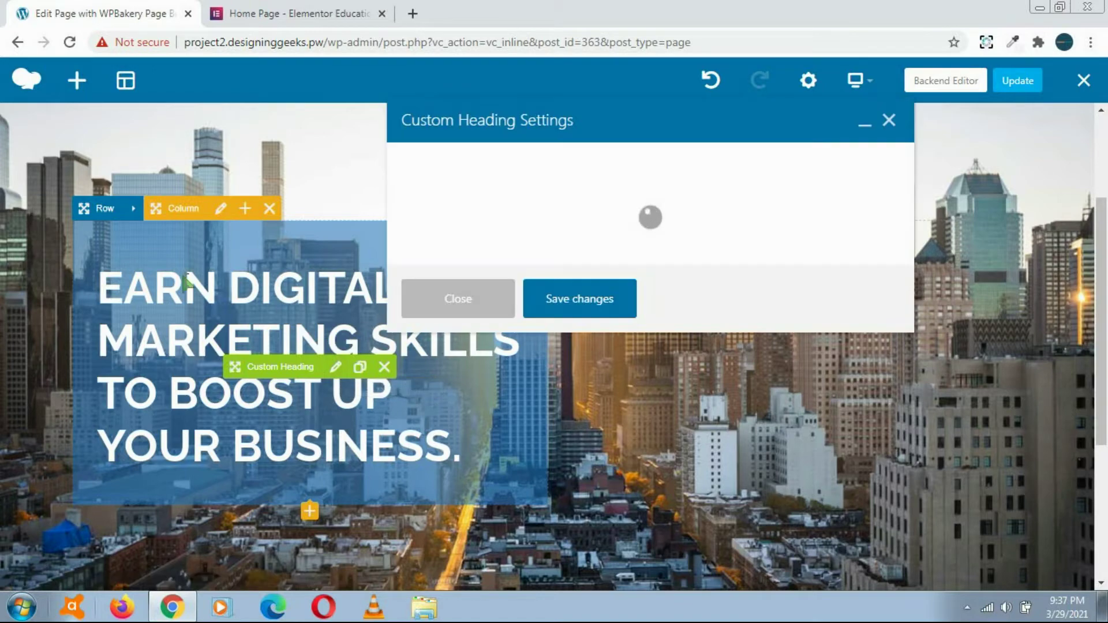
pyautogui.scroll(-5, 629, 381)
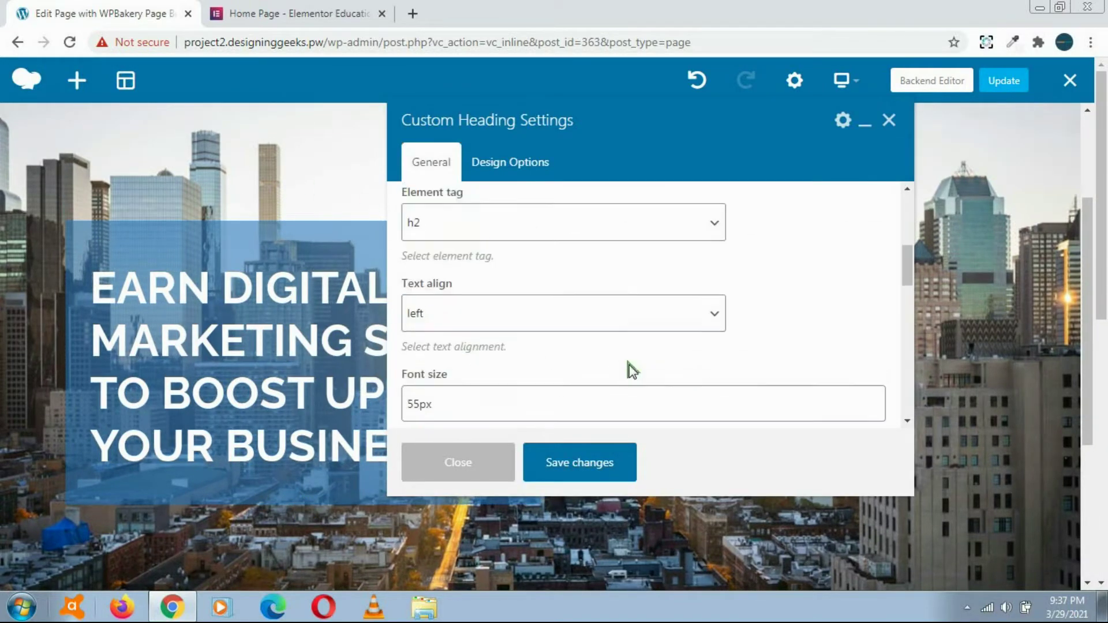
pyautogui.moveTo(414, 387); pyautogui.dragTo(407, 390)
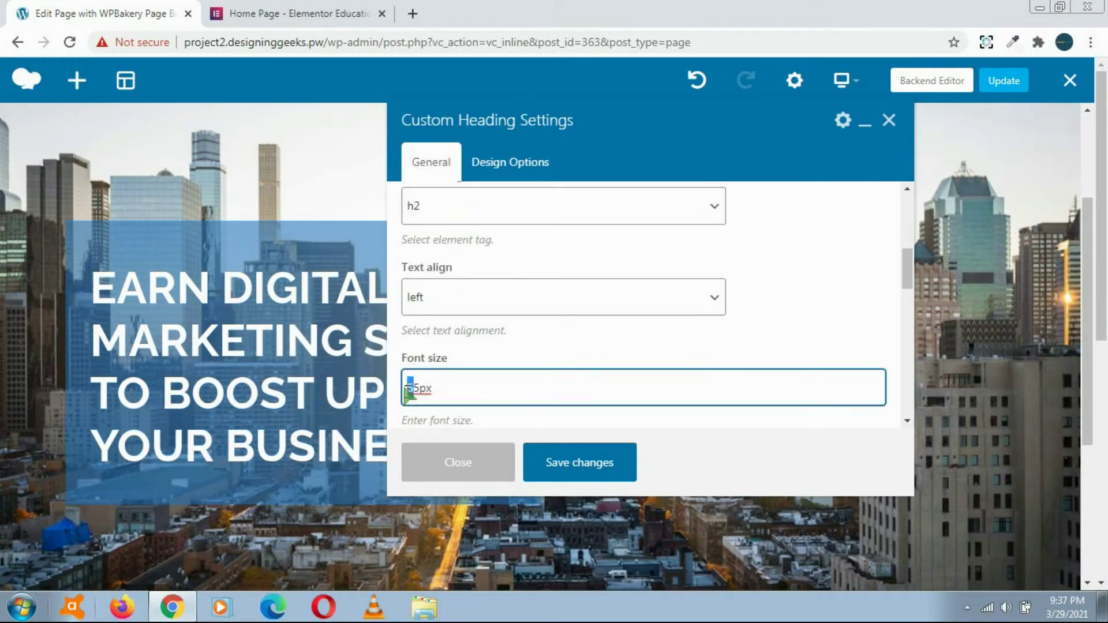
pyautogui.write('4')
pyautogui.scroll(-3, 398, 341)
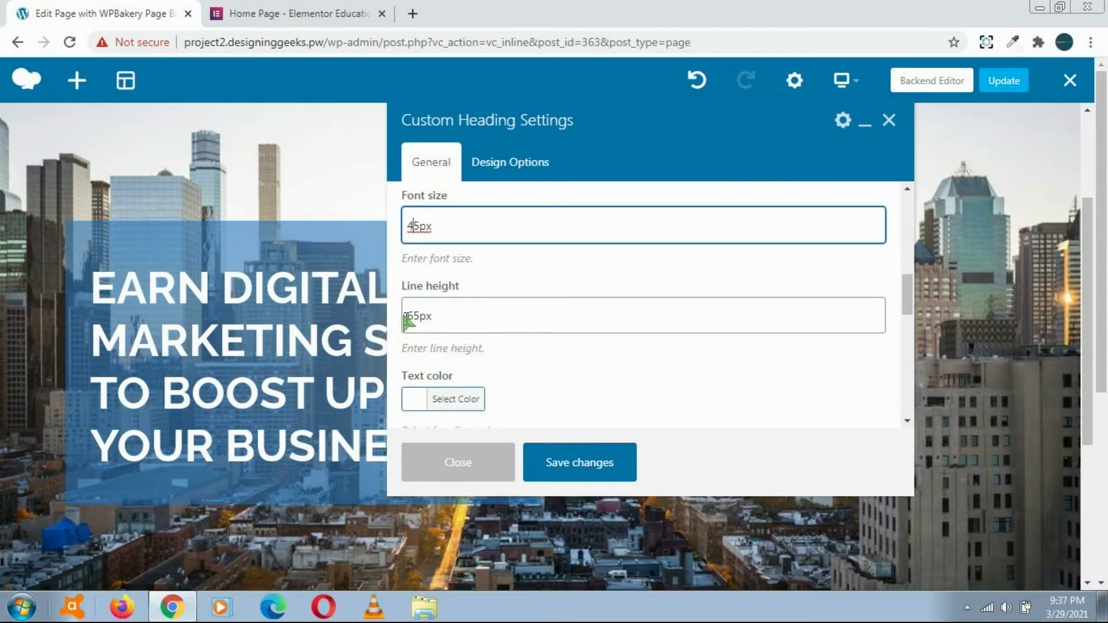
pyautogui.moveTo(414, 317); pyautogui.dragTo(409, 316)
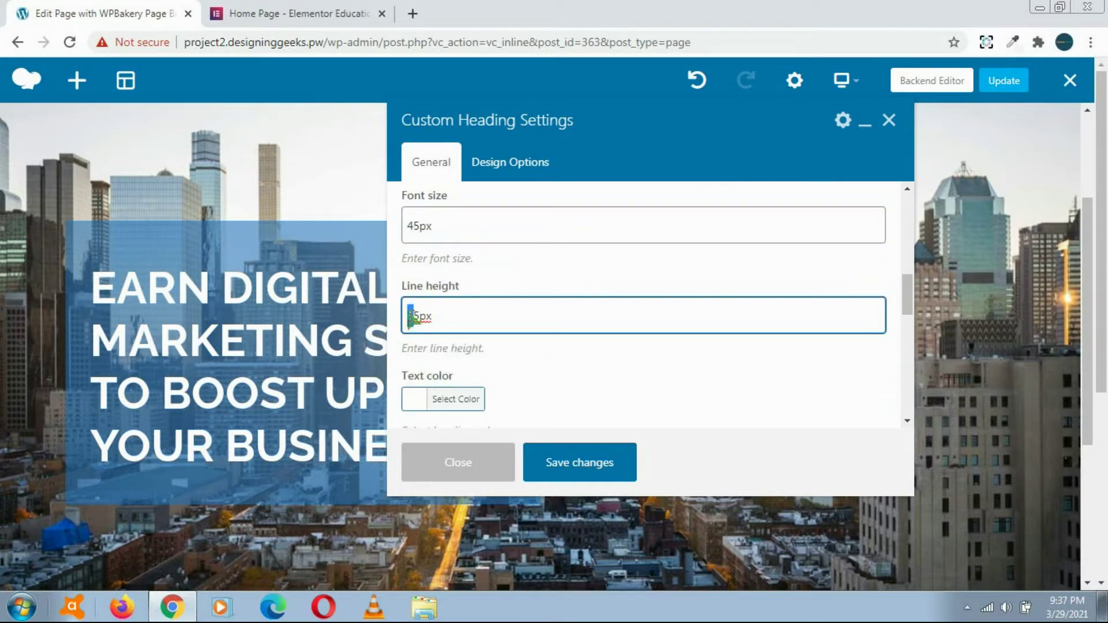
pyautogui.write('5')
pyautogui.click(542, 457)
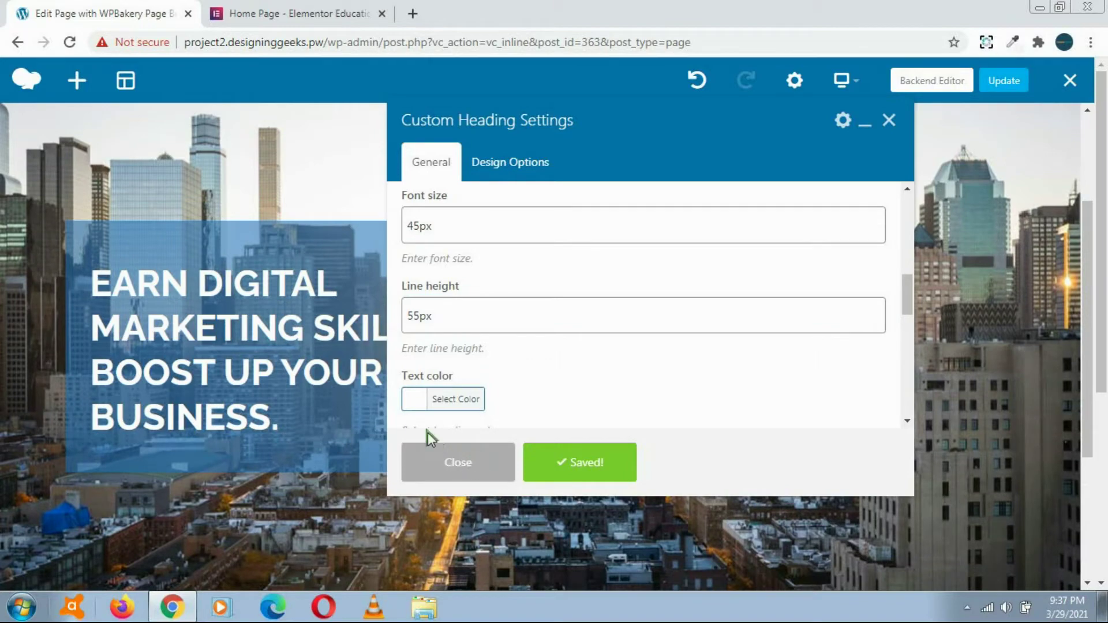
pyautogui.click(465, 462)
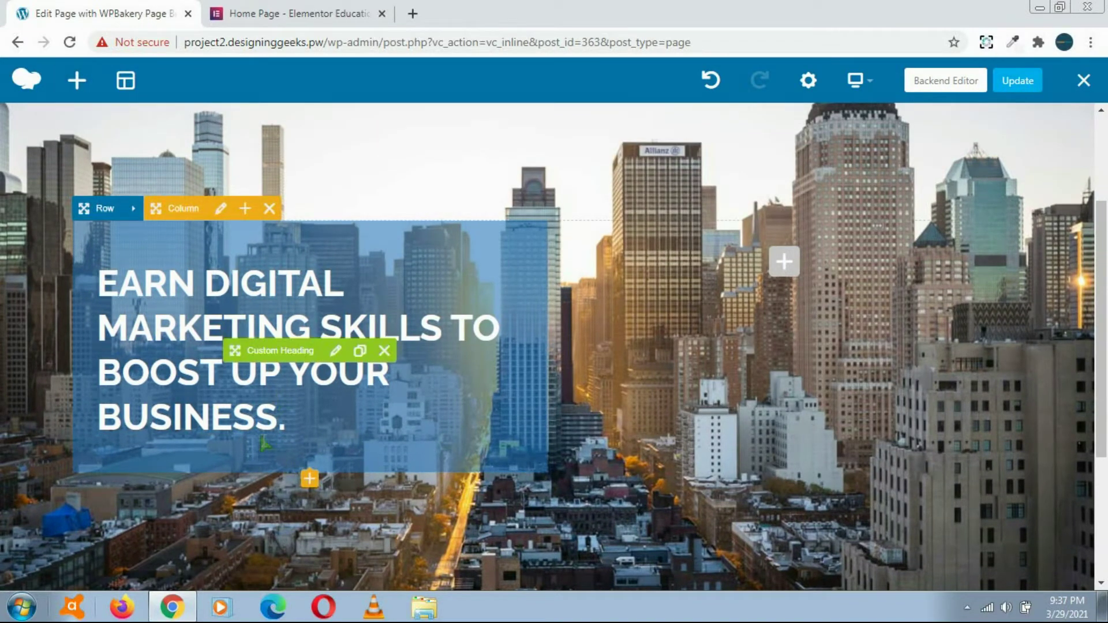
# Add a text block beneath the heading in the first column, with its text formatted as Paragraph.
pyautogui.click(310, 478)
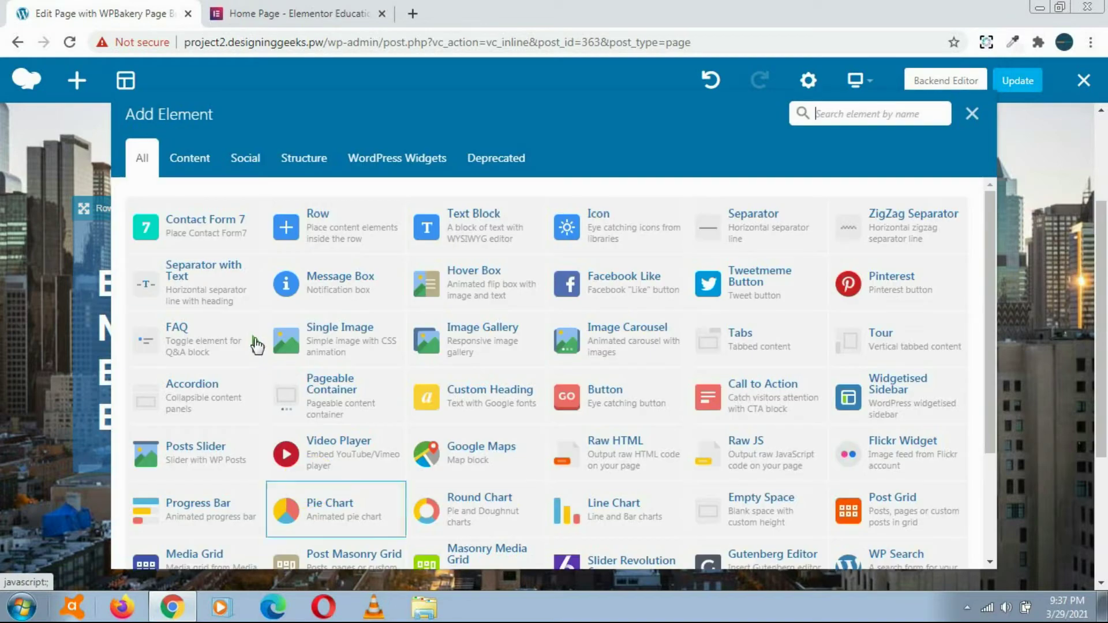
pyautogui.click(504, 230)
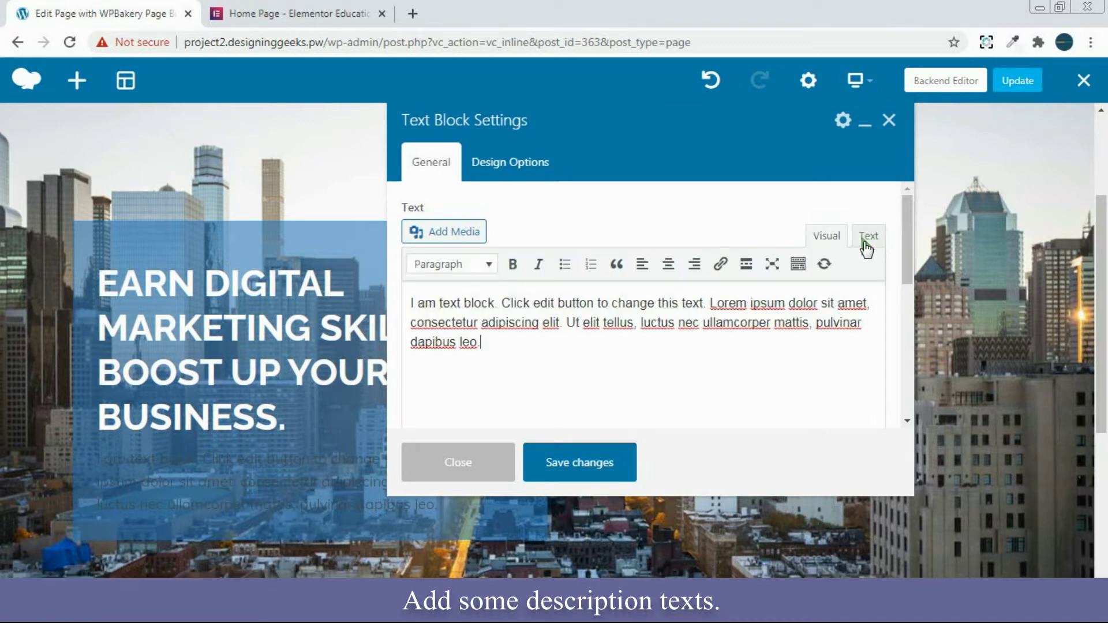
pyautogui.click(518, 164)
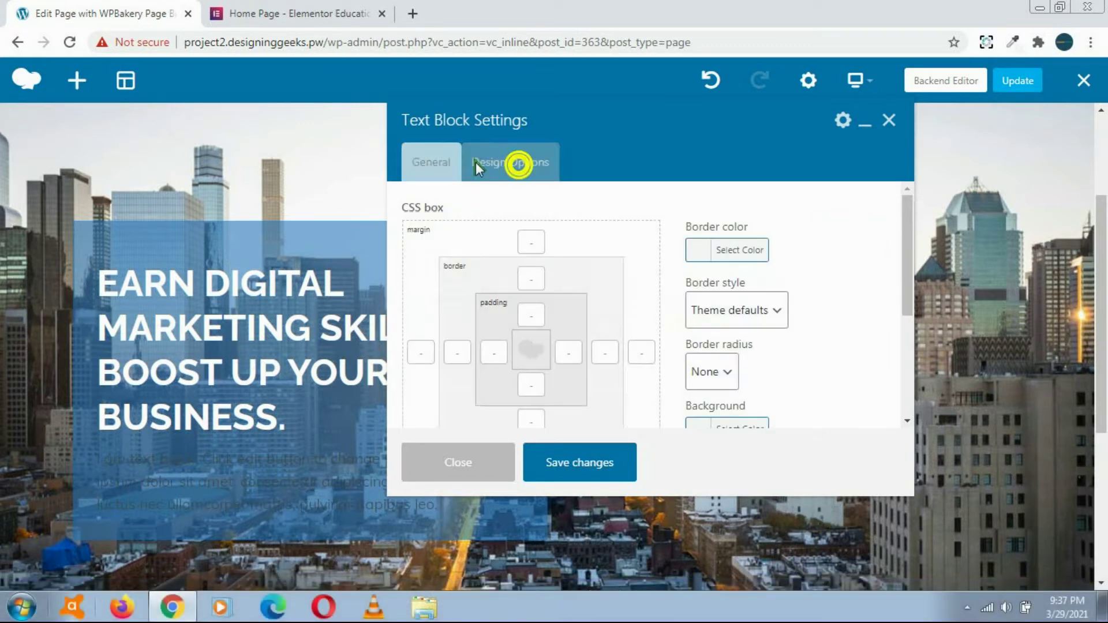
pyautogui.click(417, 164)
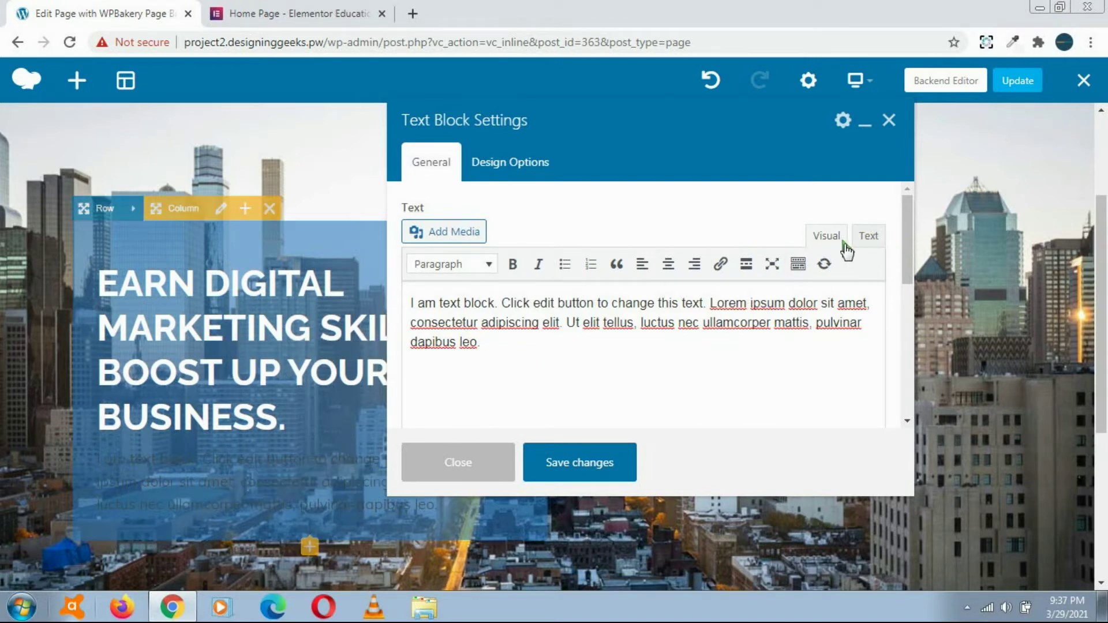
pyautogui.click(868, 236)
pyautogui.click(827, 235)
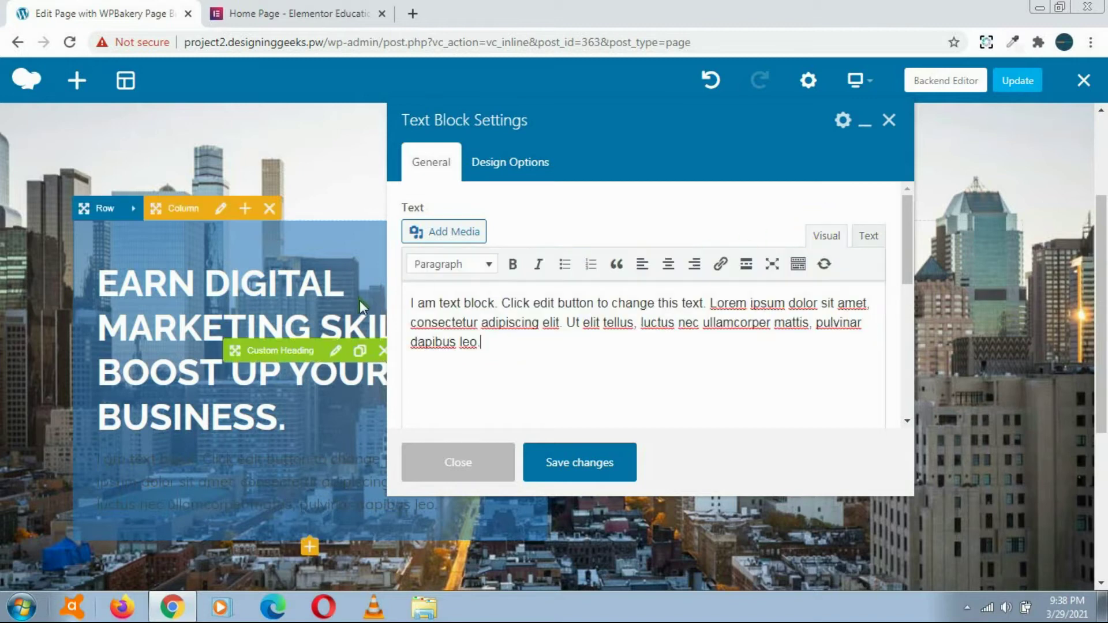
pyautogui.click(461, 270)
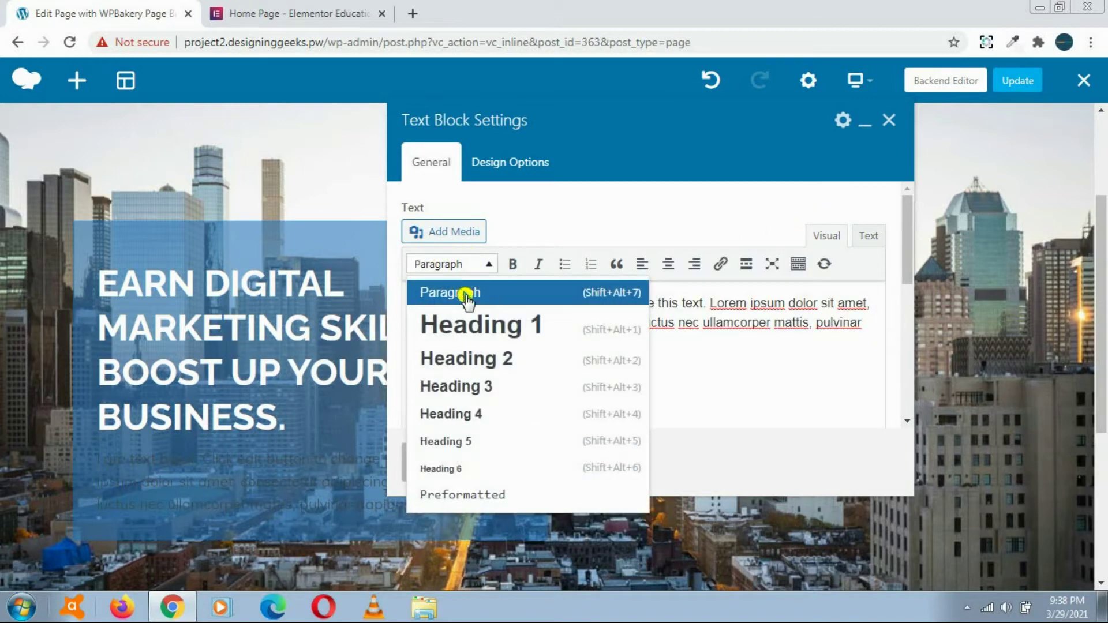
pyautogui.click(463, 293)
# Wrap the text block's content in a <p style="color:#fff;"> tag in its HTML source, save the changes and close the settings.
pyautogui.click(868, 237)
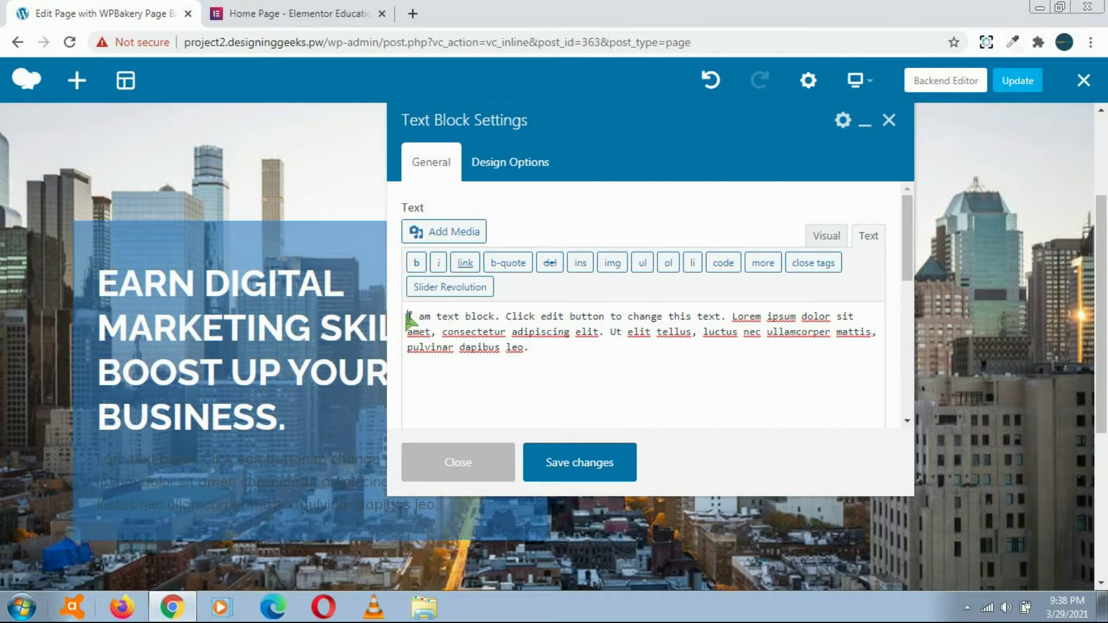
pyautogui.write('<p style')
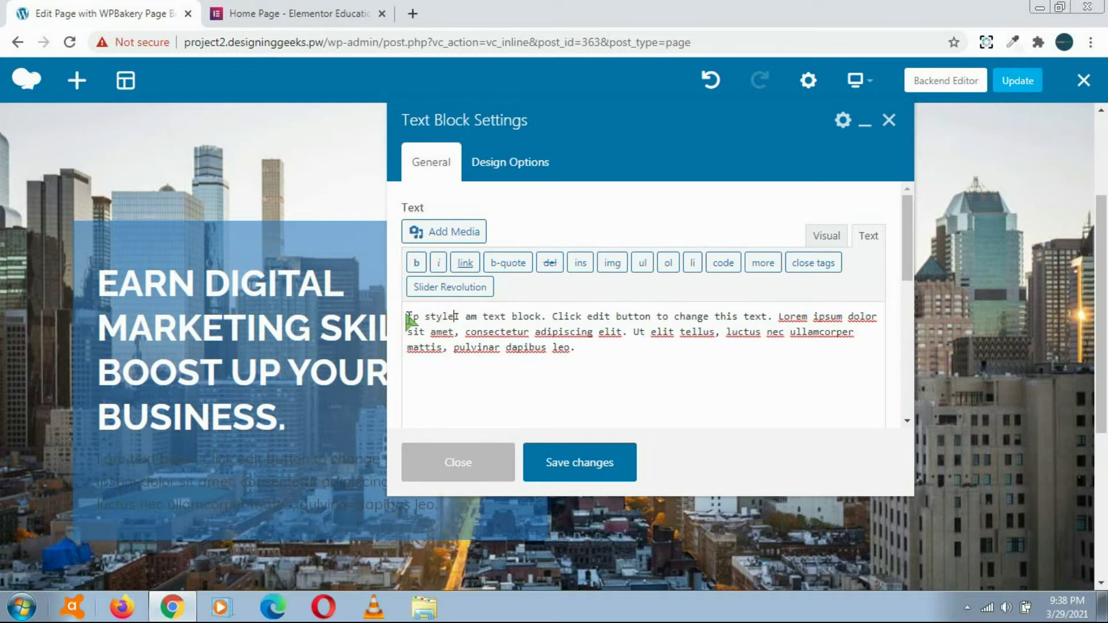
pyautogui.write('=""')
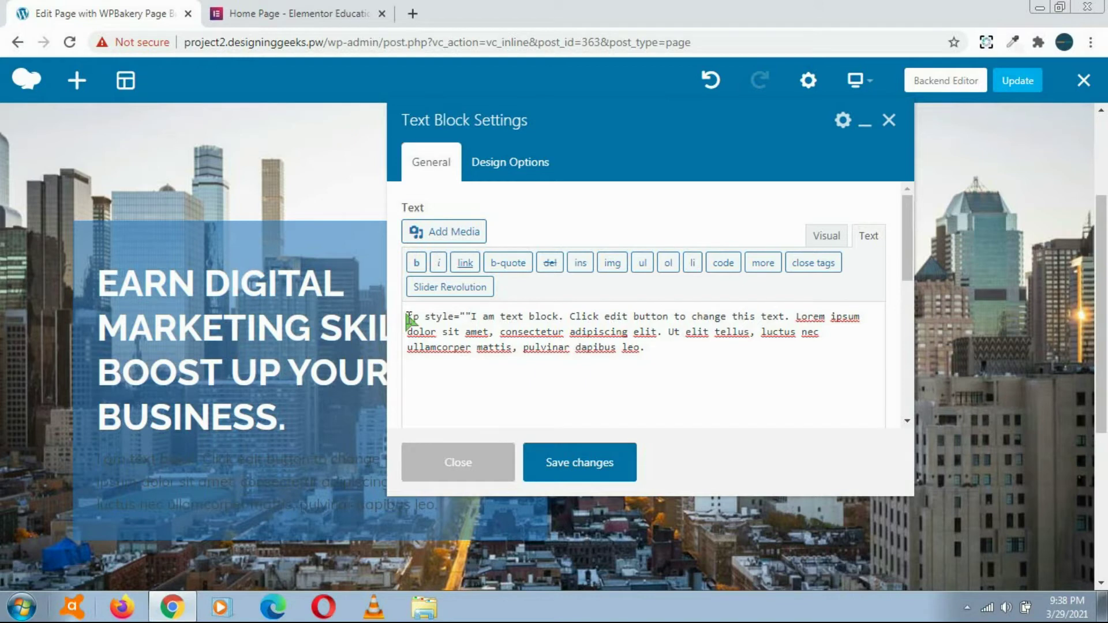
pyautogui.write('>')
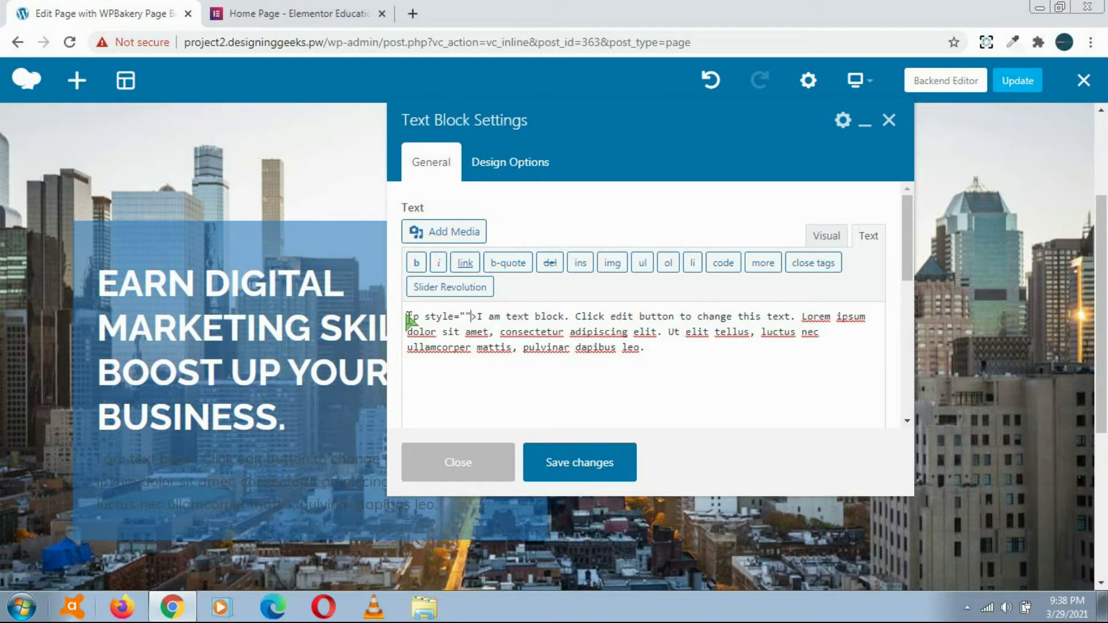
pyautogui.write('color:#')
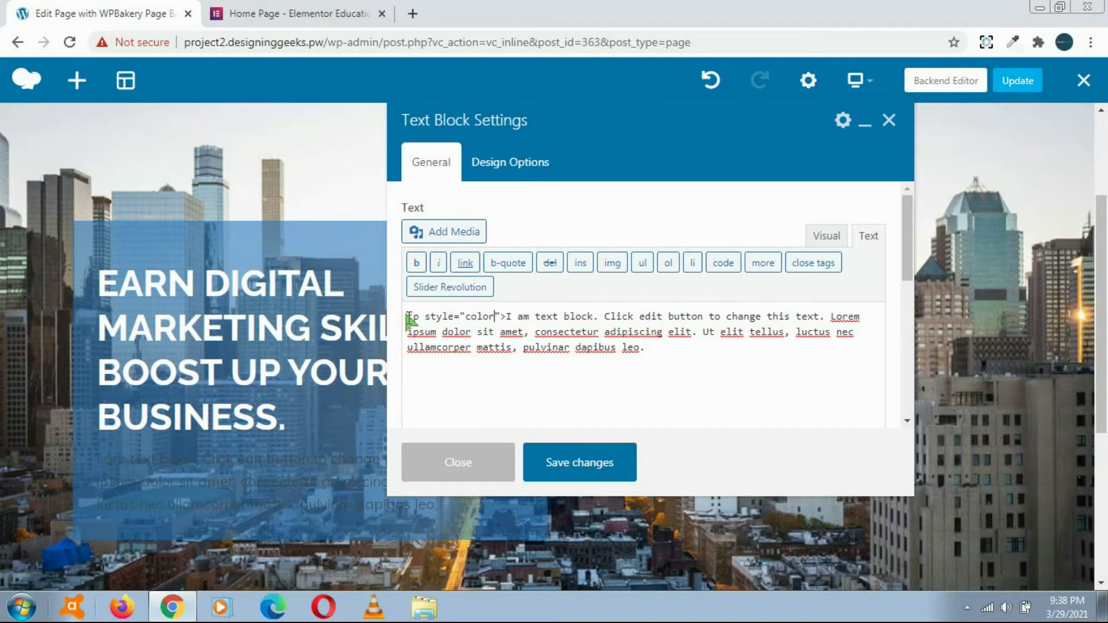
pyautogui.write('fff;')
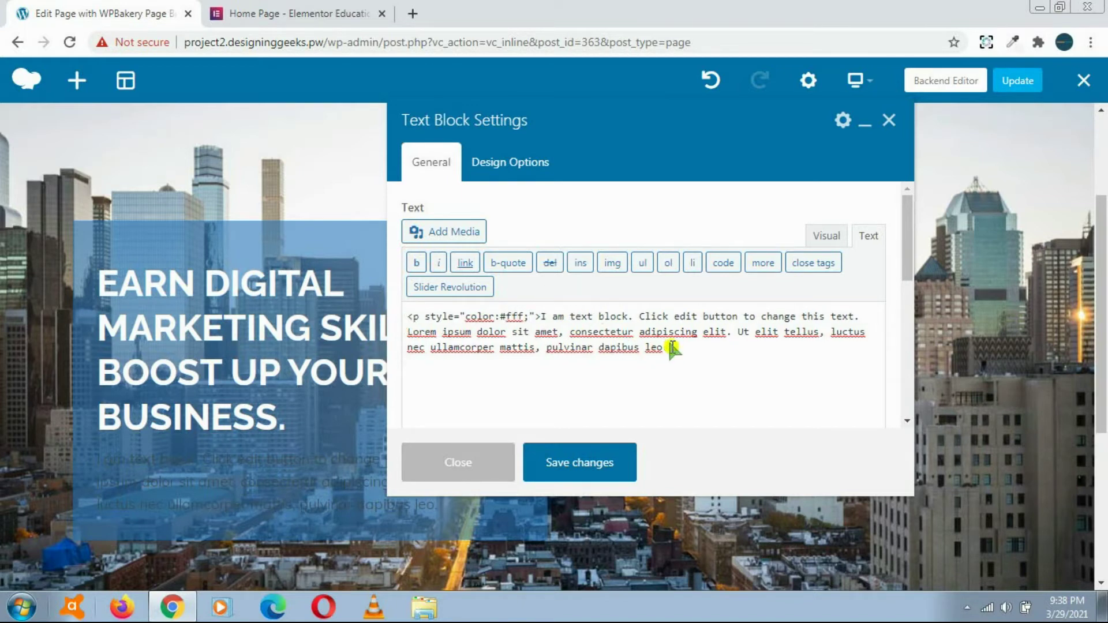
pyautogui.write('</p>')
pyautogui.click(613, 471)
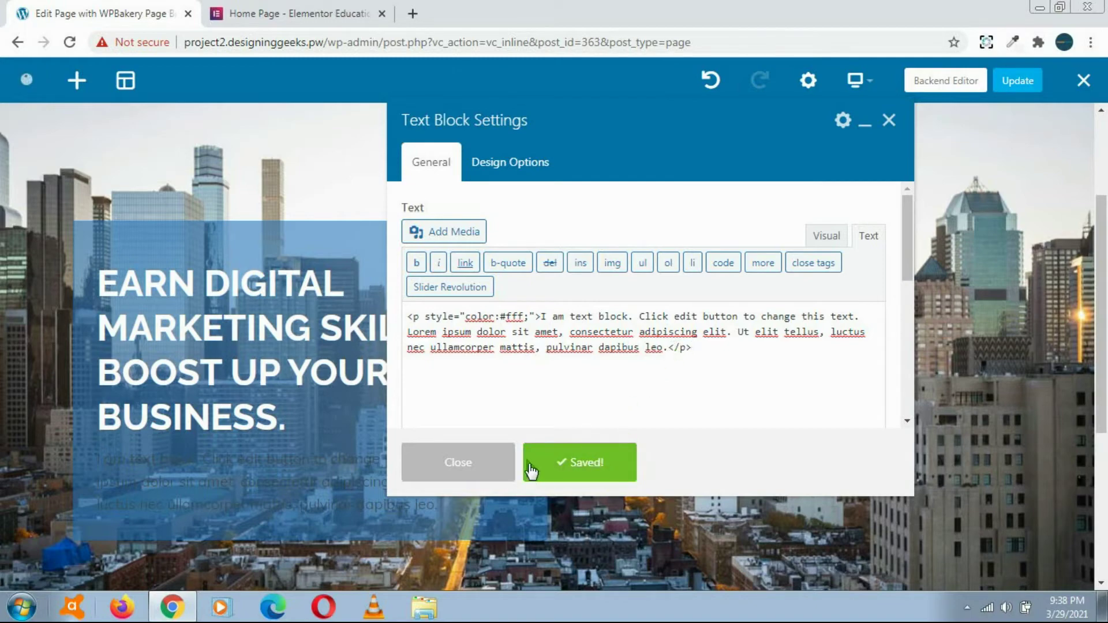
pyautogui.click(501, 462)
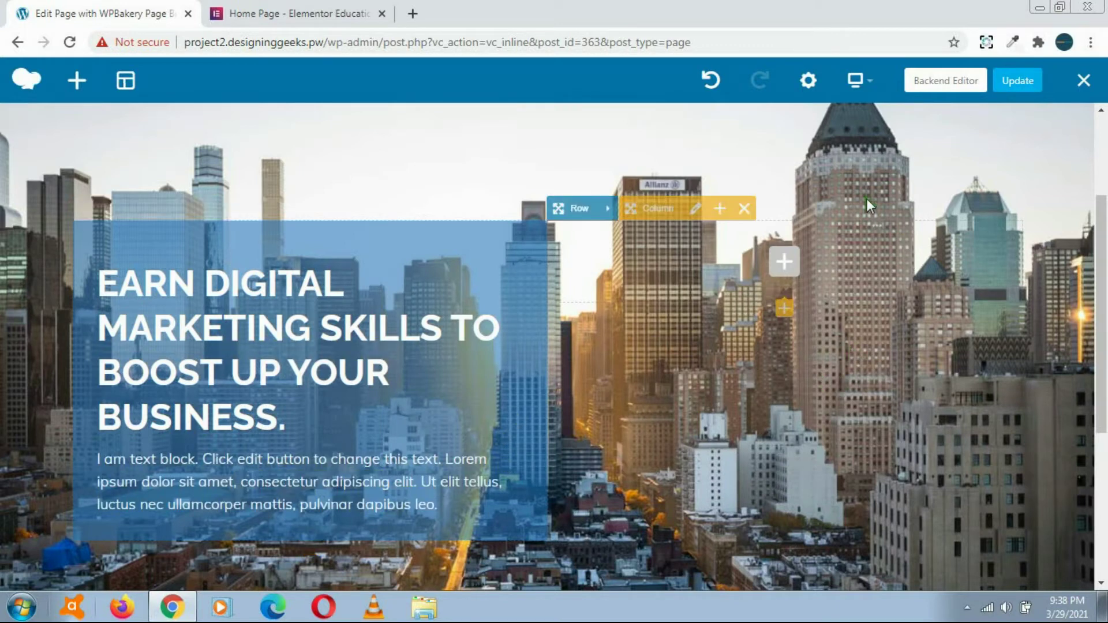
# Add a button element below the description text and label it SIGNUP NOW.
pyautogui.scroll(1, 1091, 271)
pyautogui.scroll(-2, 1091, 272)
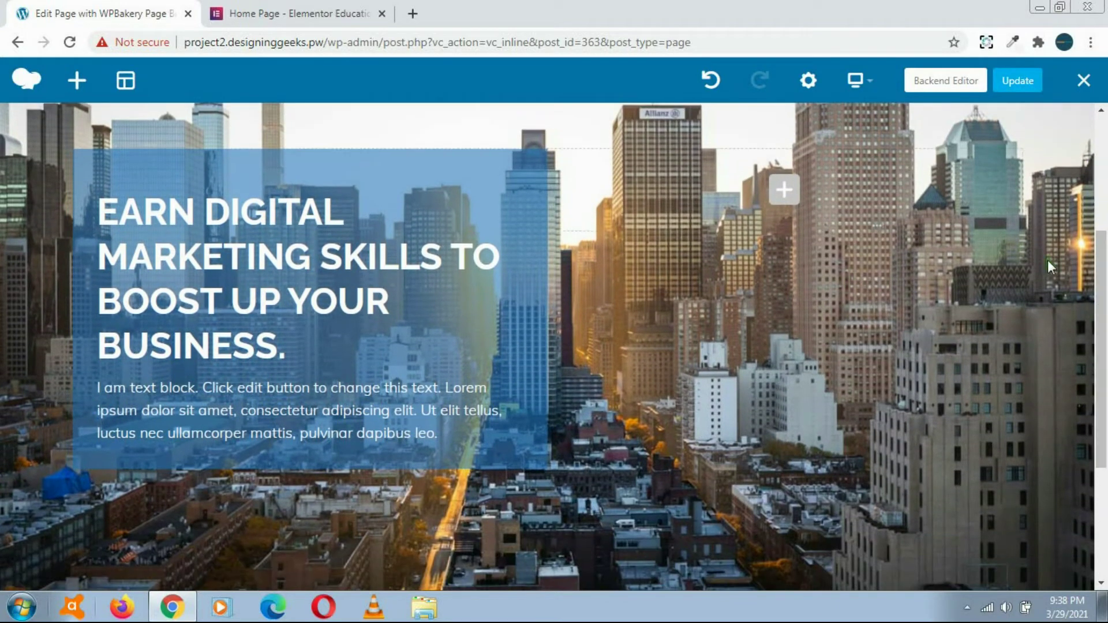
pyautogui.click(310, 475)
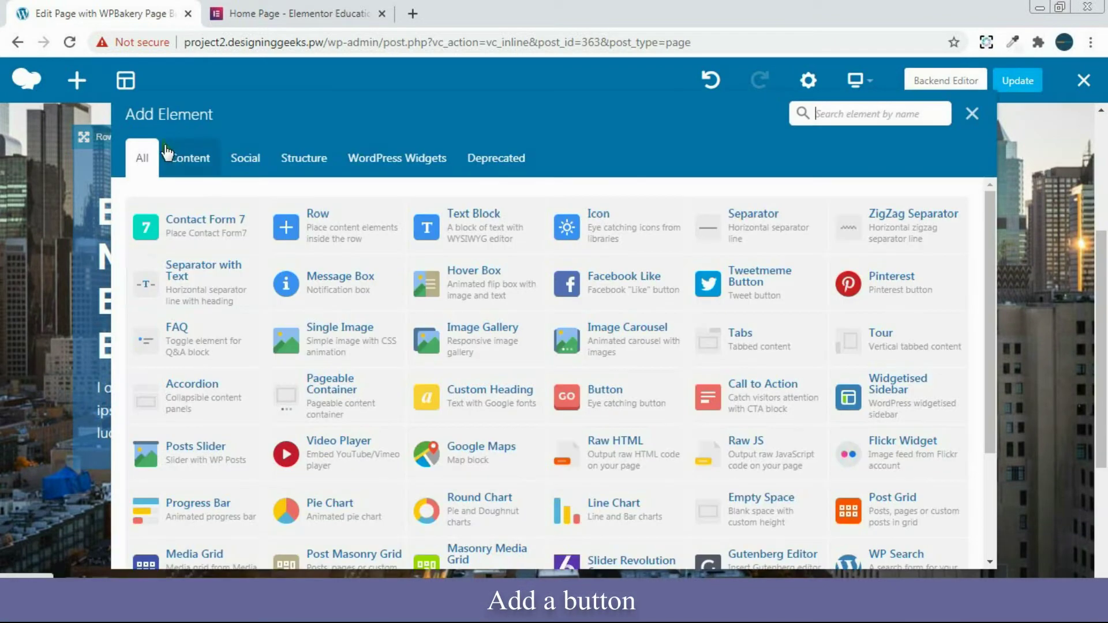
pyautogui.click(643, 379)
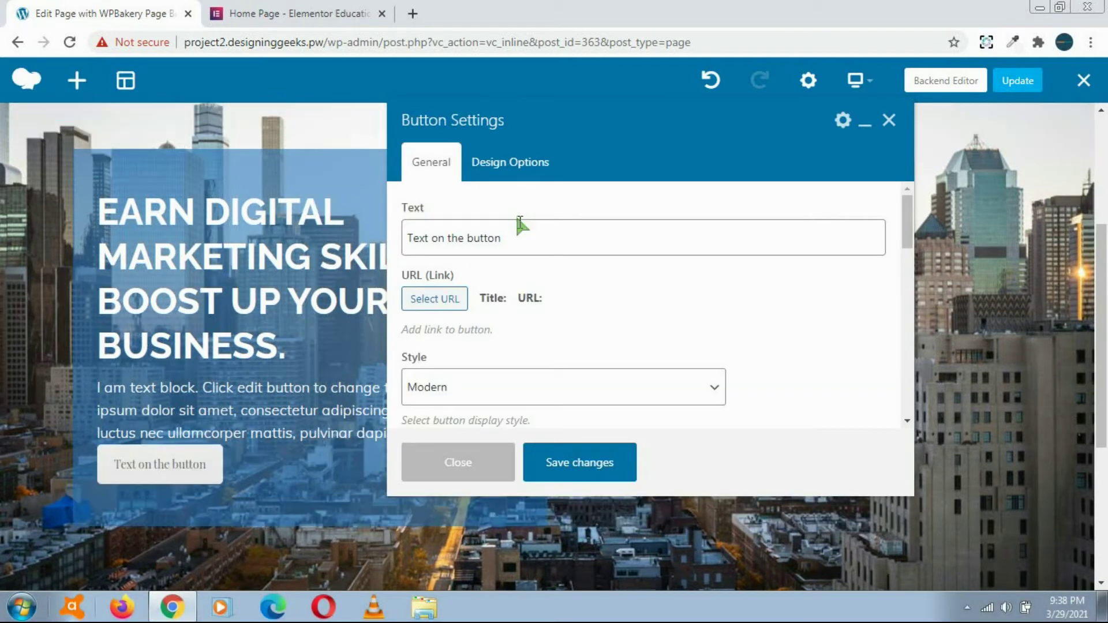
pyautogui.moveTo(529, 237); pyautogui.dragTo(390, 235)
pyautogui.write('SI')
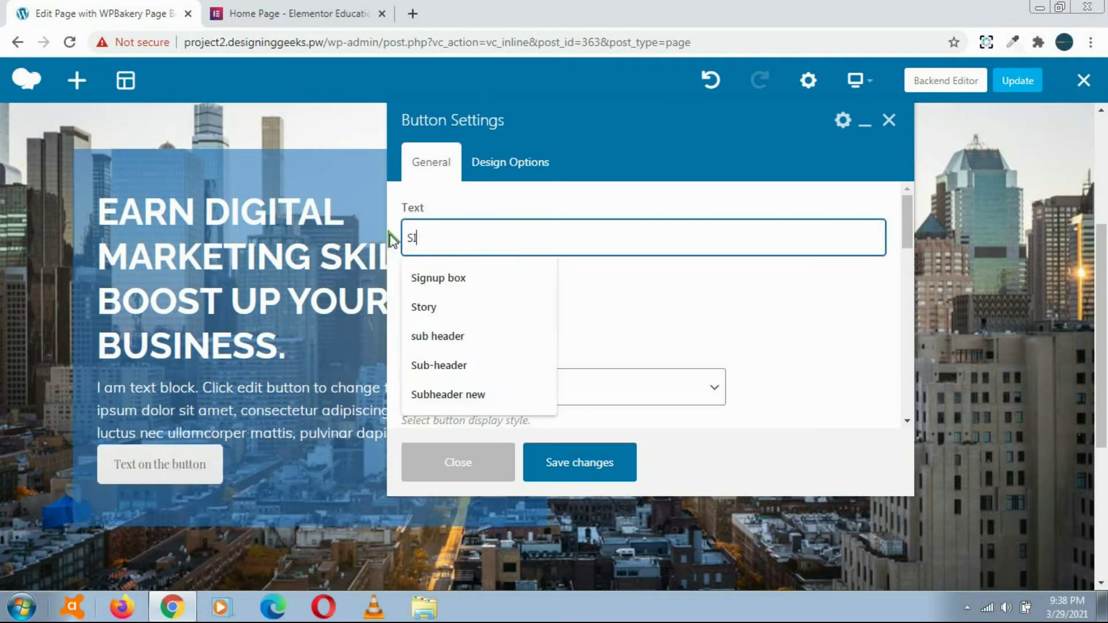
pyautogui.write('GNUP NOW')
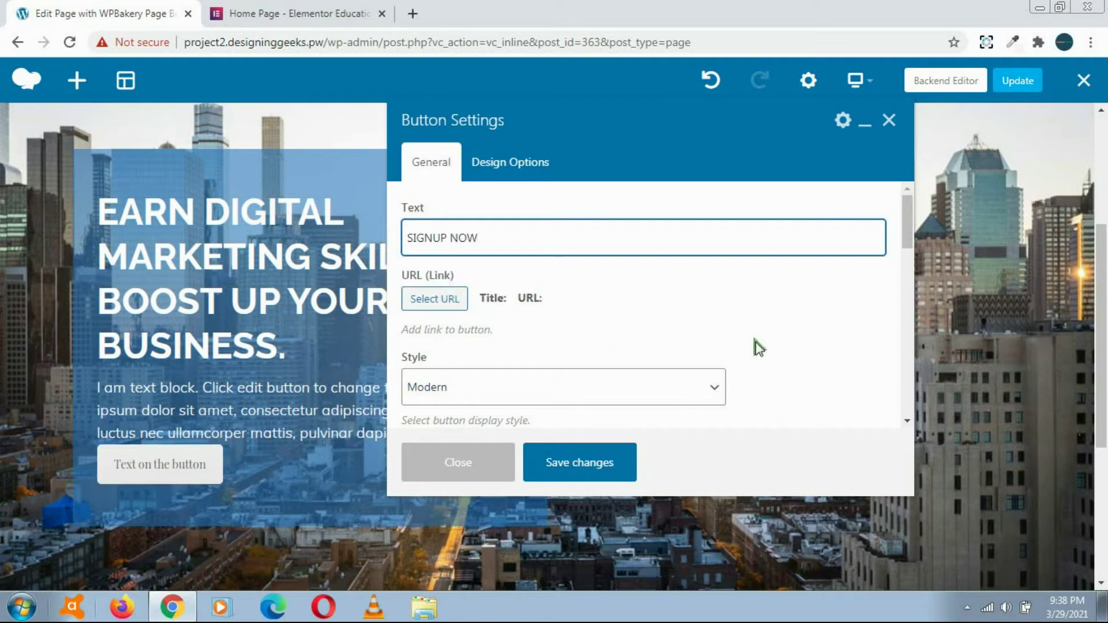
# Set the button's style to Flat, its shape to Square and its color to Classic Black.
pyautogui.scroll(-2, 660, 329)
pyautogui.click(656, 307)
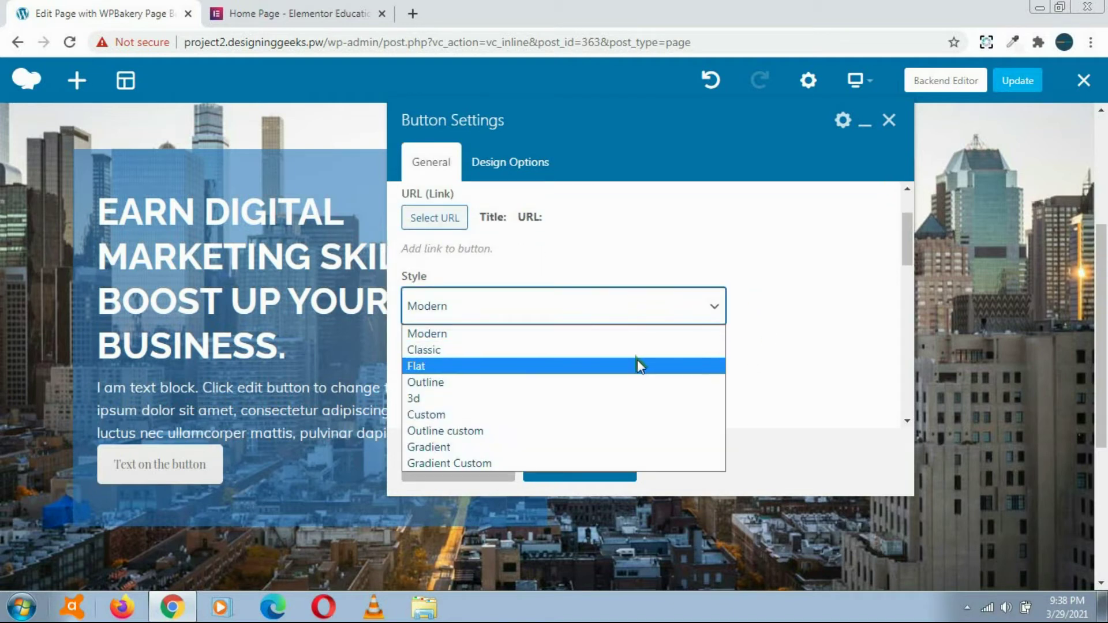
pyautogui.click(640, 366)
pyautogui.scroll(-2, 663, 305)
pyautogui.click(661, 309)
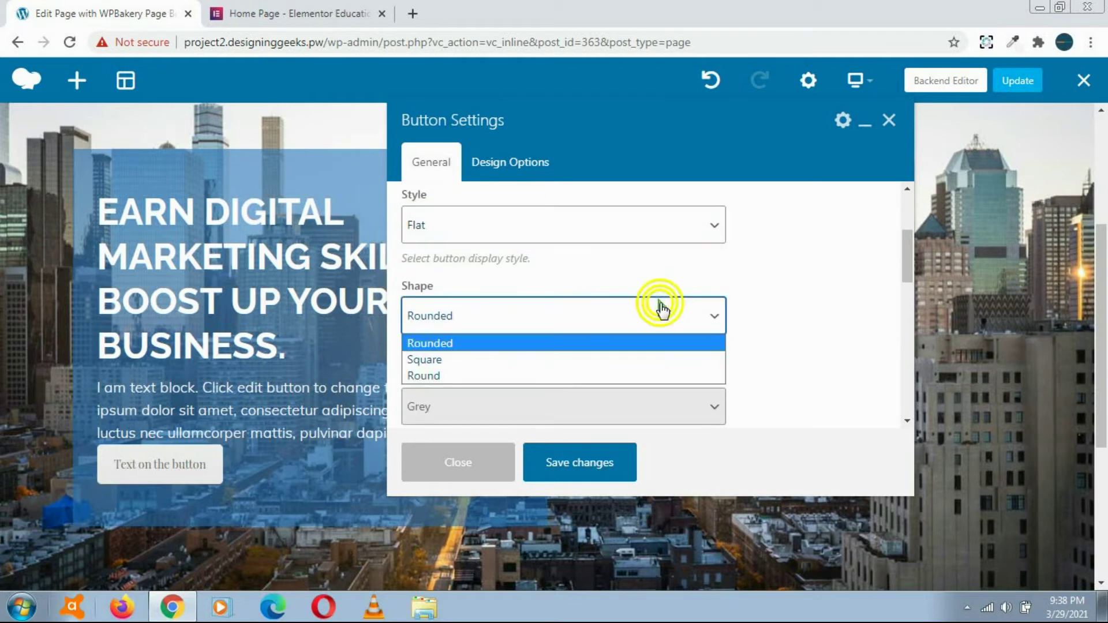
pyautogui.click(609, 359)
pyautogui.scroll(-2, 678, 307)
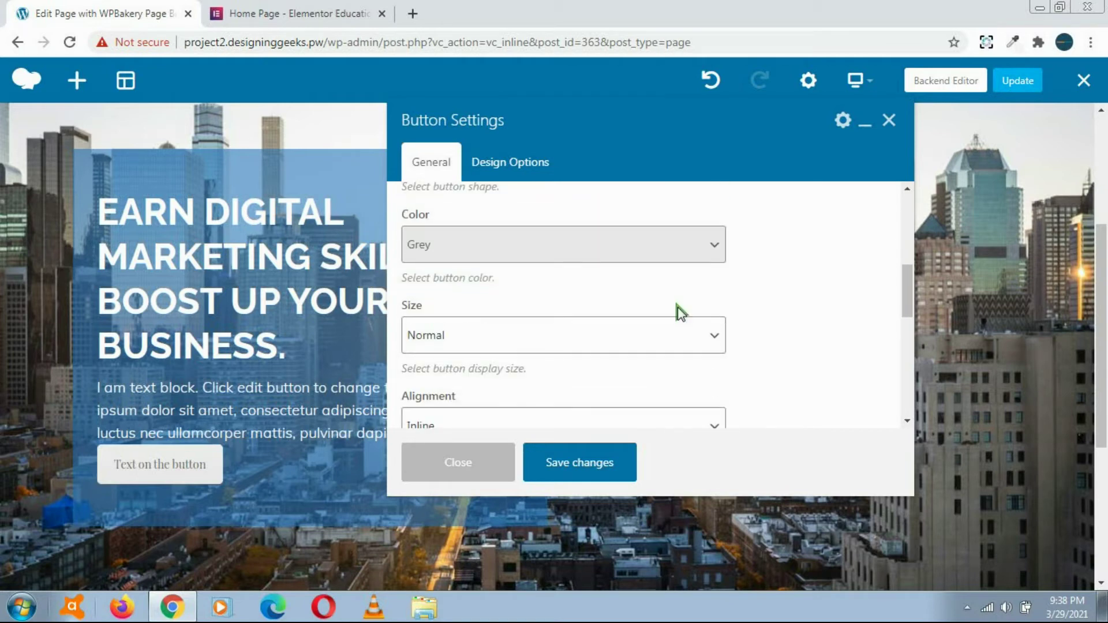
pyautogui.click(668, 261)
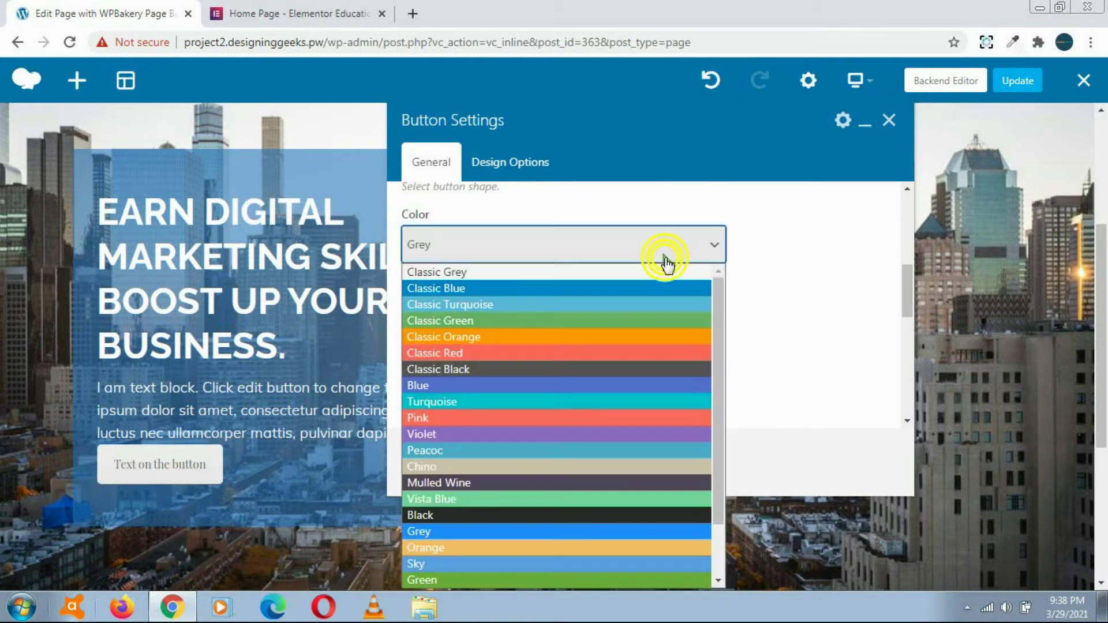
pyautogui.click(569, 368)
# Give the button a 20px top margin, save the changes and close the button settings.
pyautogui.scroll(-4, 897, 289)
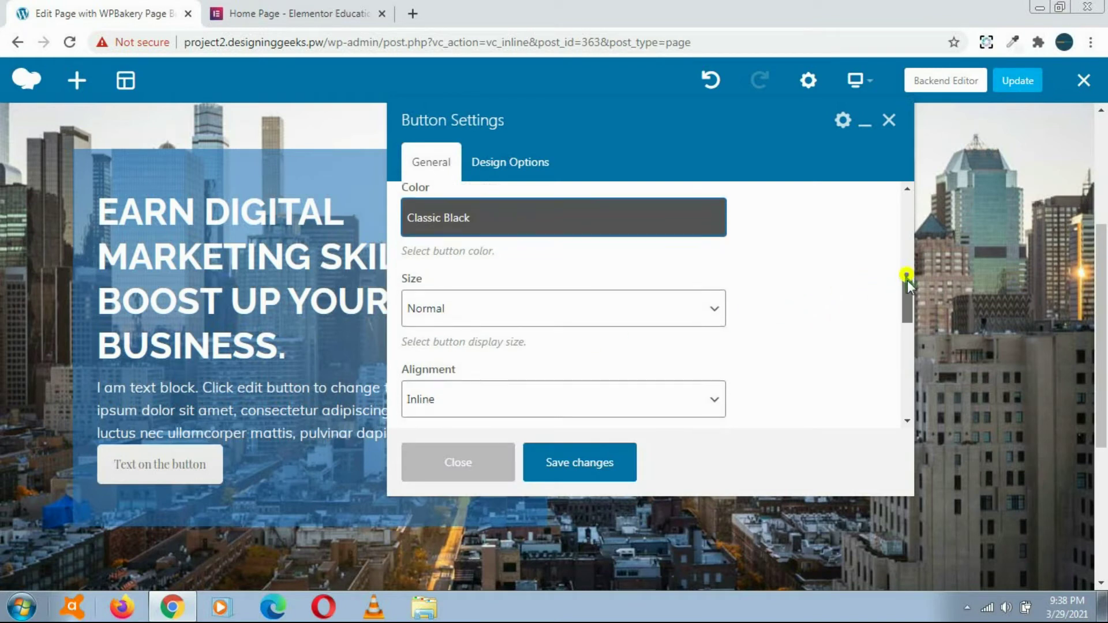
pyautogui.scroll(-5, 894, 318)
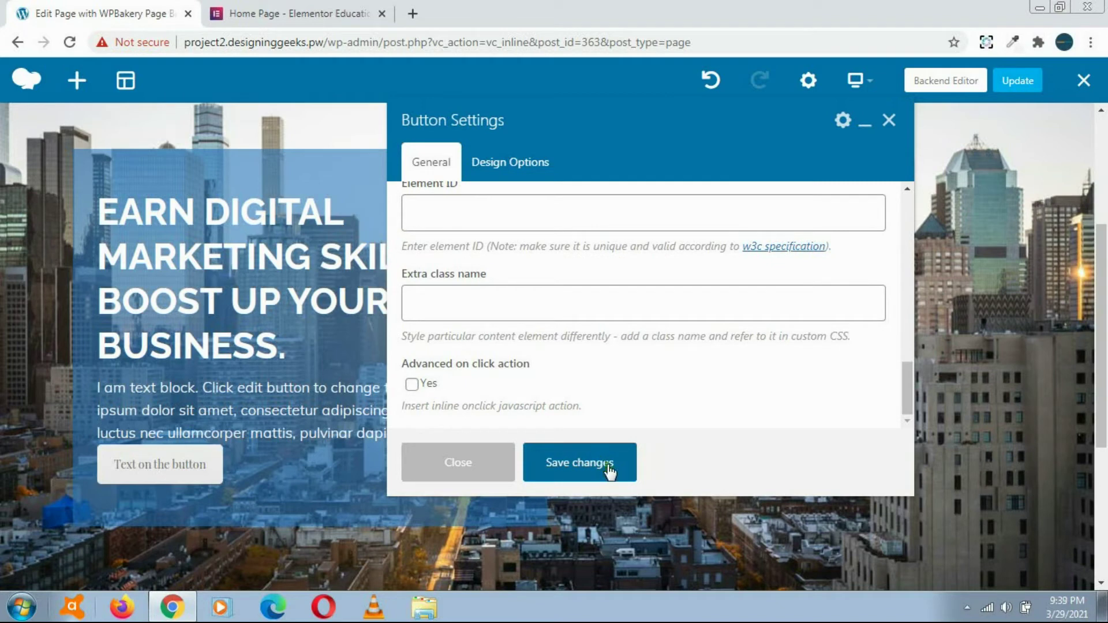
pyautogui.click(502, 161)
pyautogui.click(530, 243)
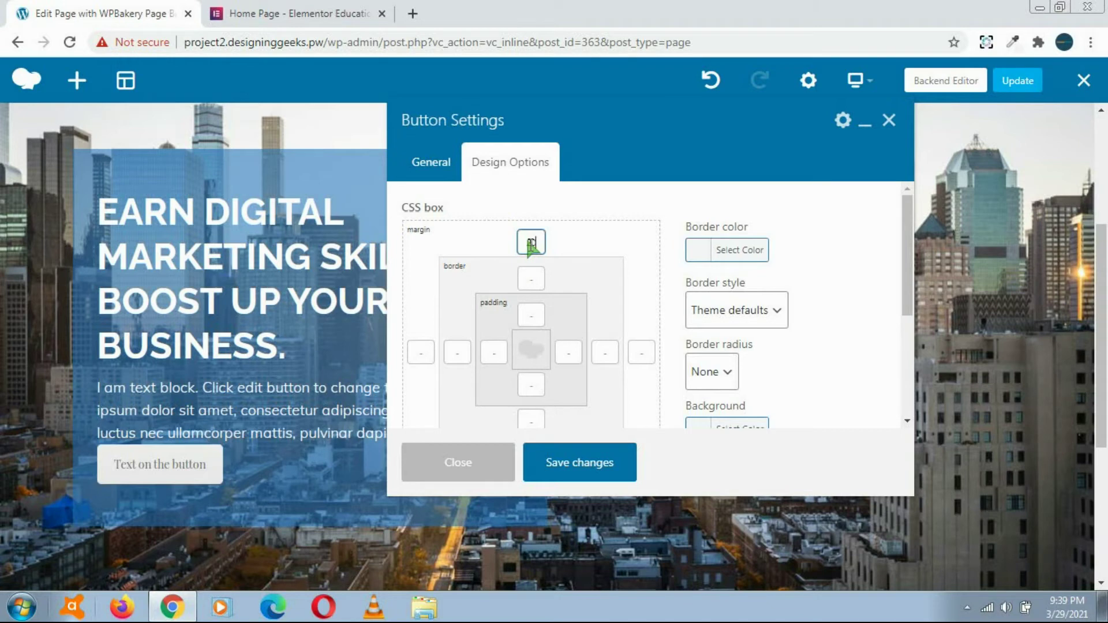
pyautogui.click(615, 467)
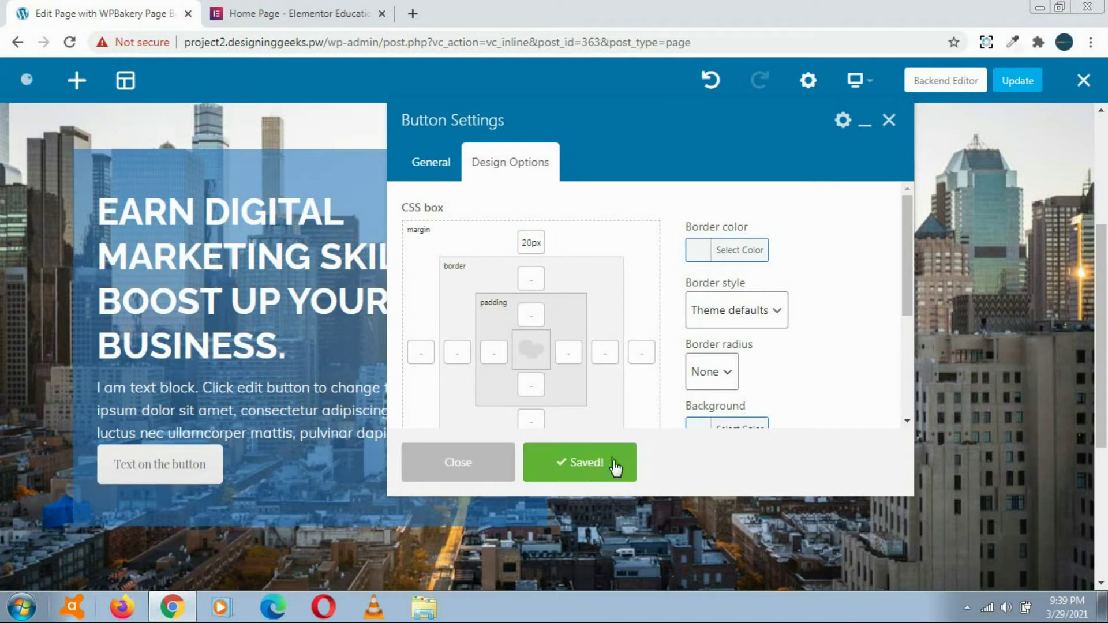
pyautogui.click(453, 464)
# Set the hero row's background parallax effect to Simple in the row settings.
pyautogui.scroll(5, 865, 347)
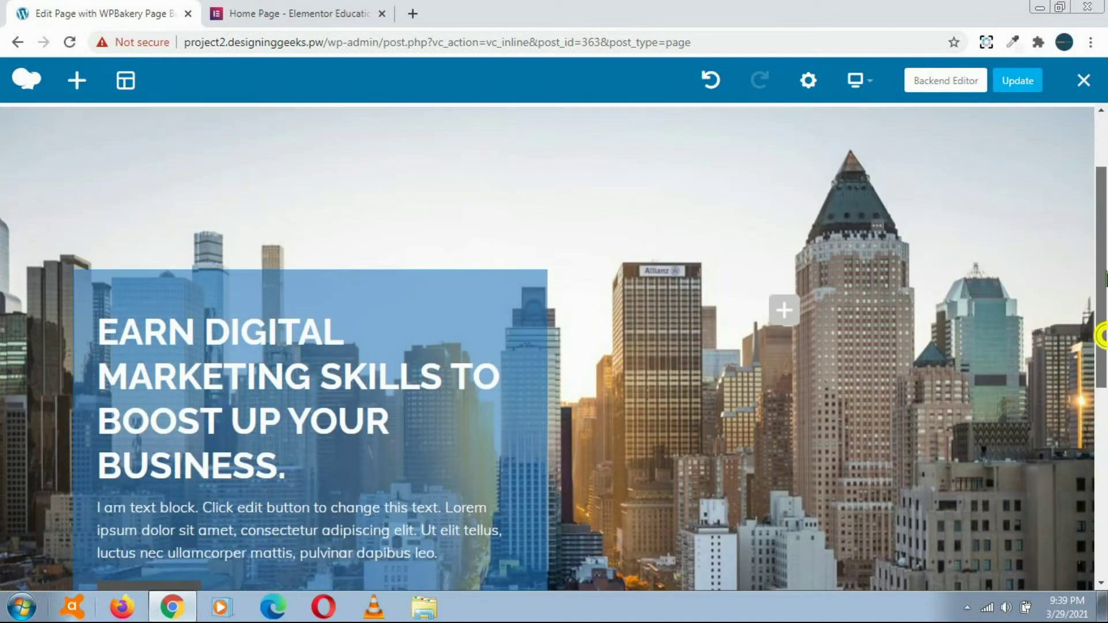
pyautogui.scroll(-6, 1106, 264)
pyautogui.scroll(6, 1106, 265)
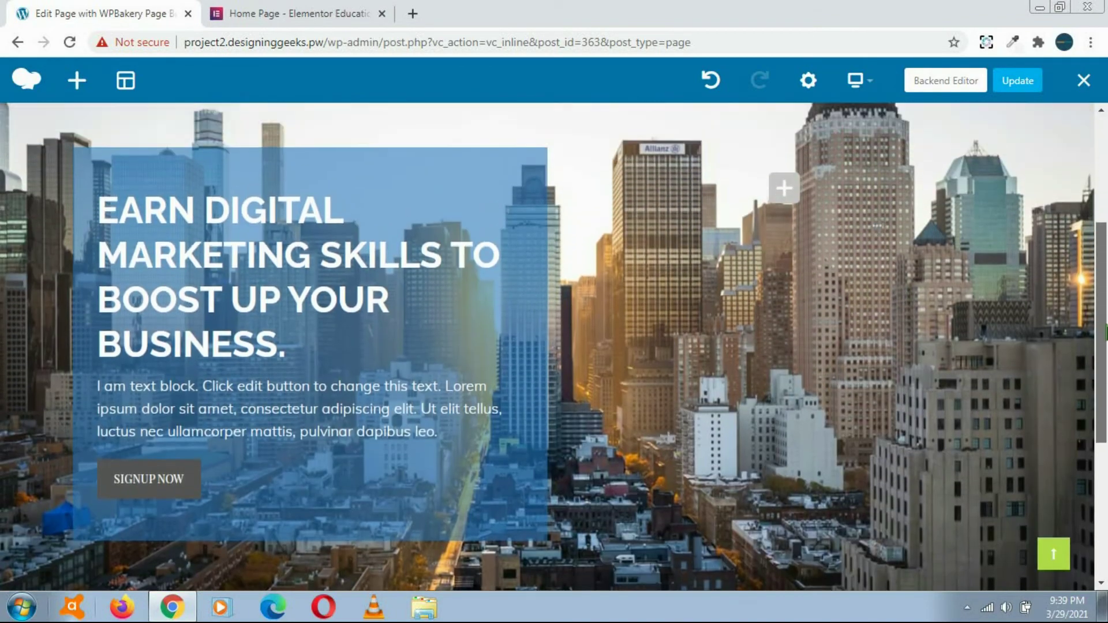
pyautogui.scroll(-1, 1106, 268)
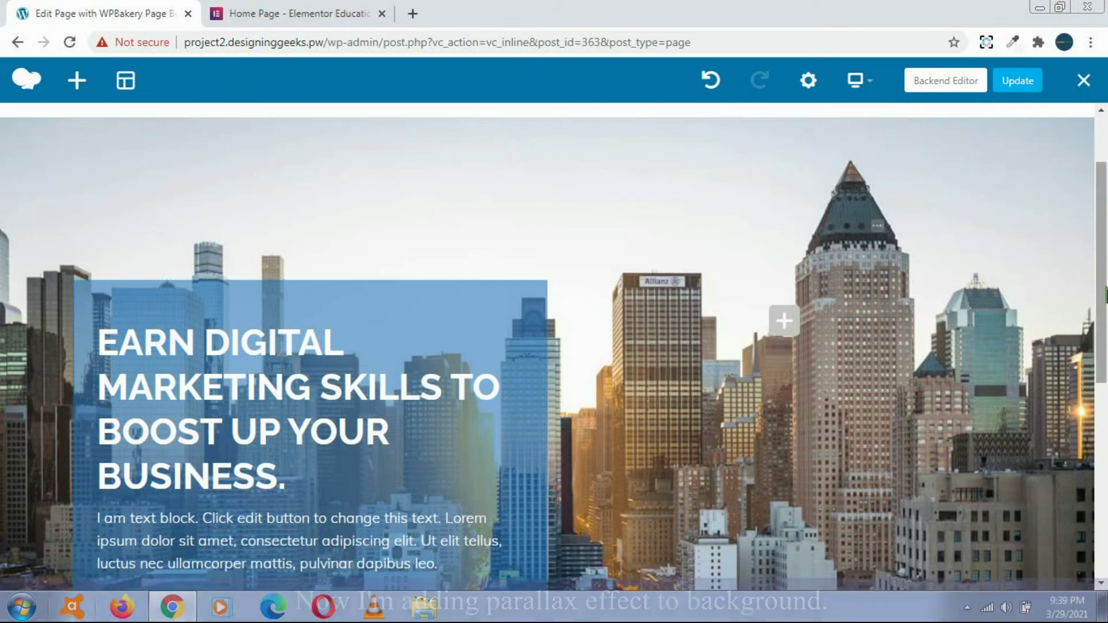
pyautogui.moveTo(1102, 286); pyautogui.dragTo(1102, 282)
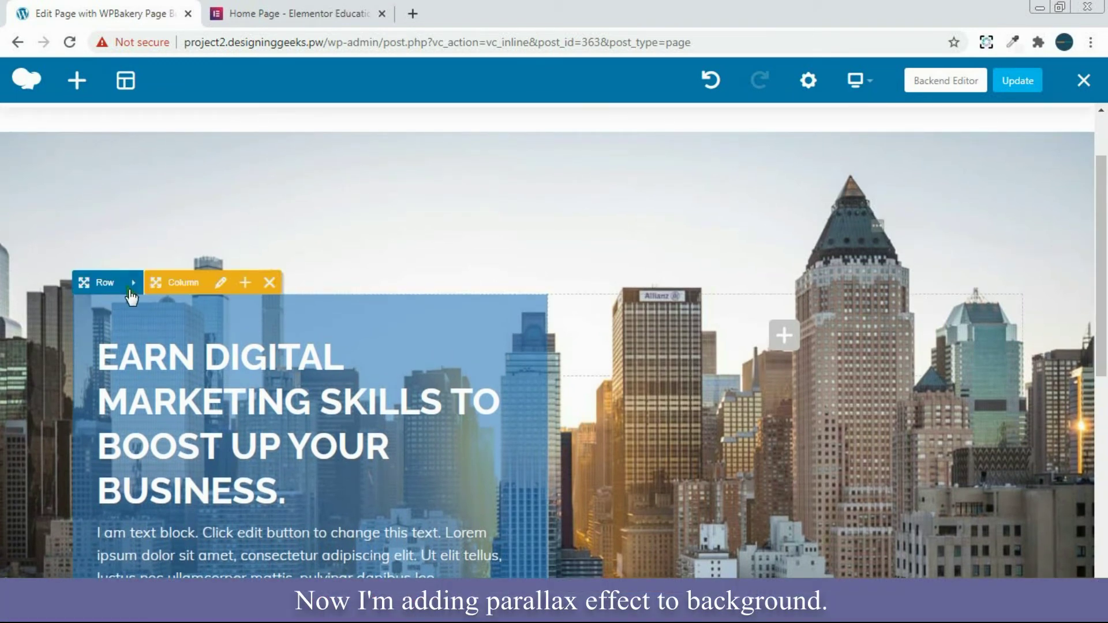
pyautogui.click(132, 283)
pyautogui.click(132, 282)
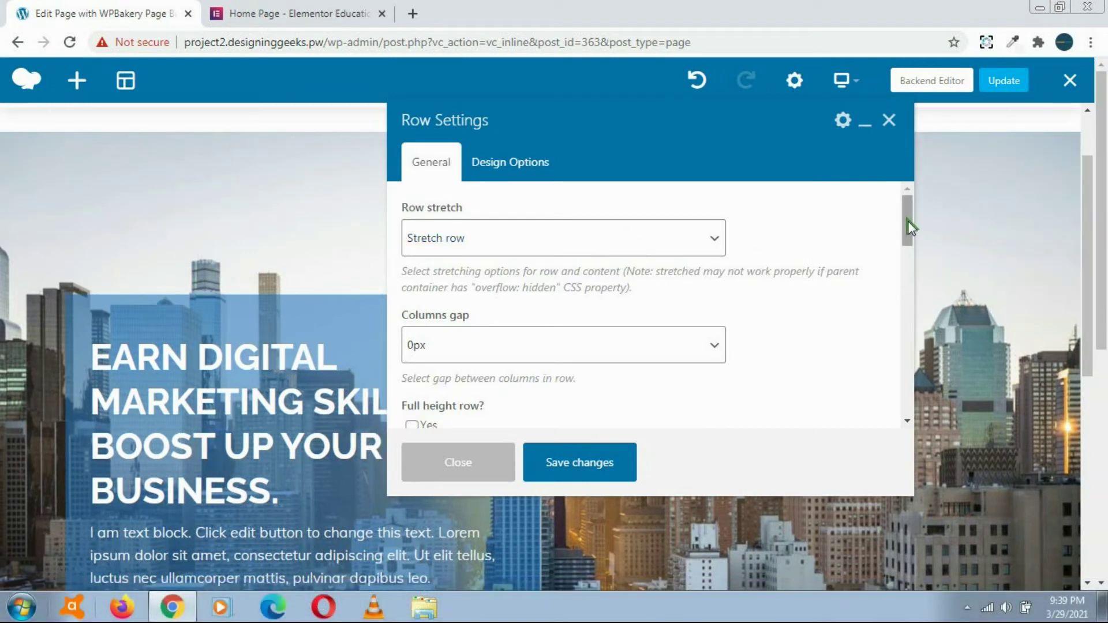
pyautogui.moveTo(908, 221); pyautogui.dragTo(913, 328)
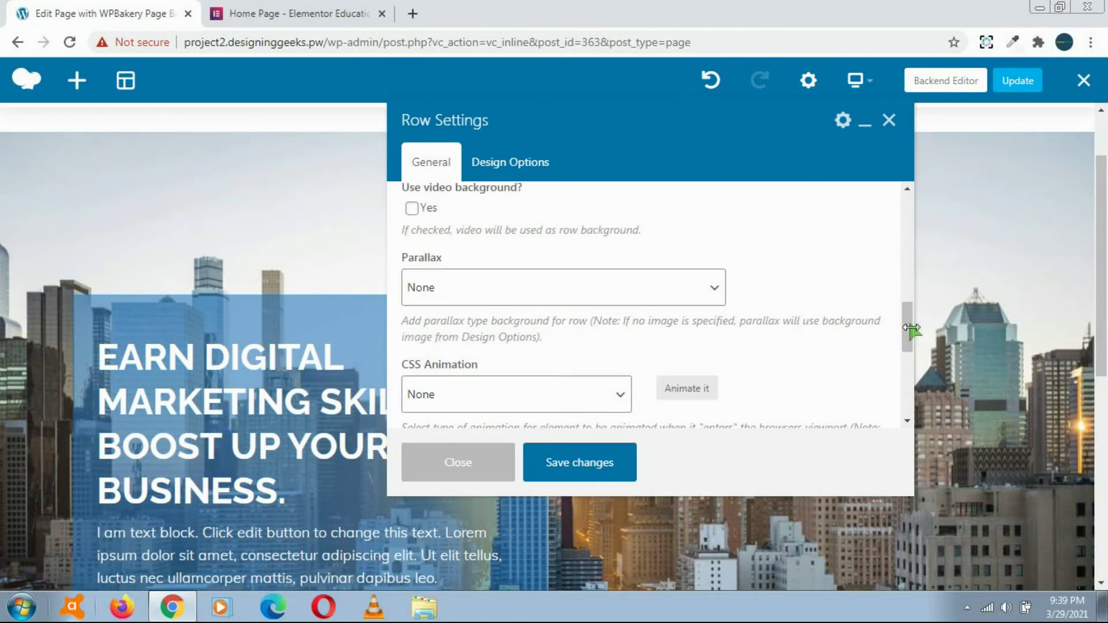
pyautogui.click(572, 292)
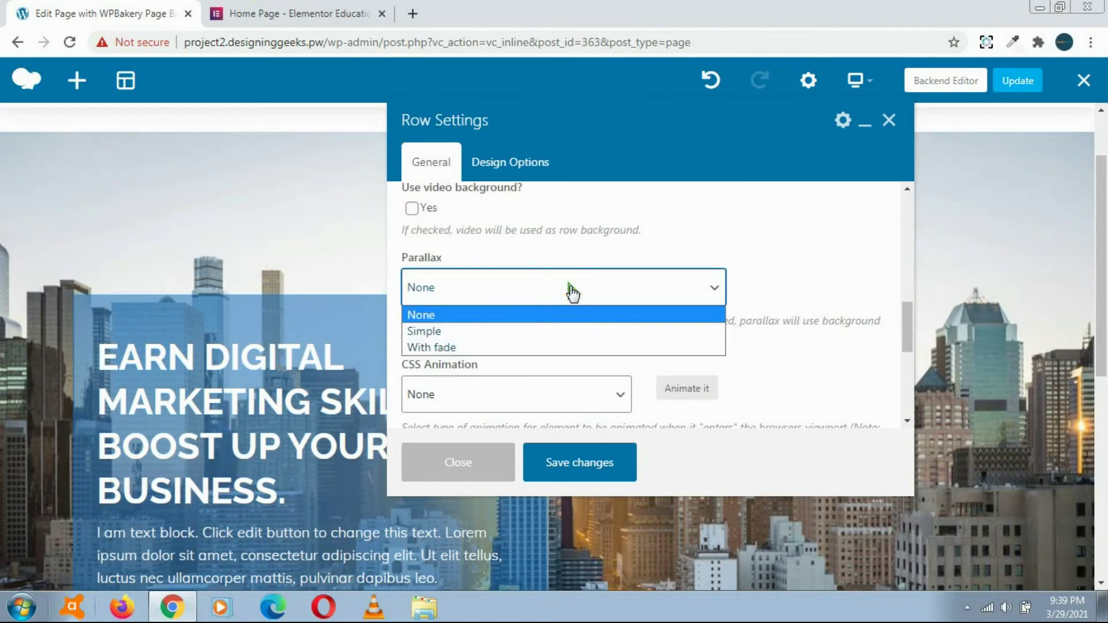
pyautogui.click(554, 325)
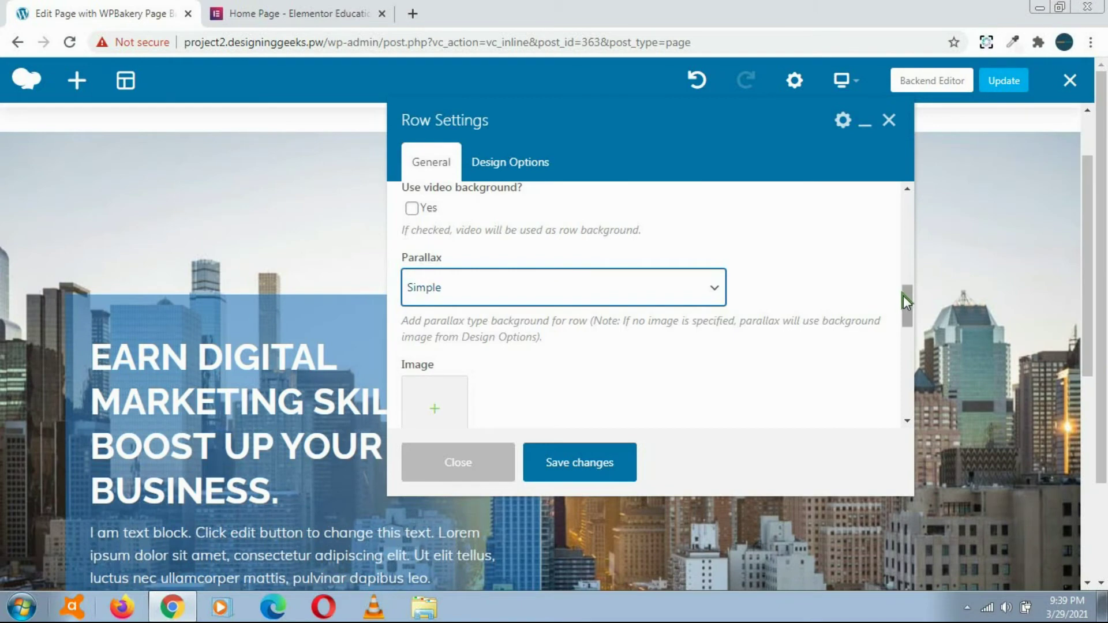
# Set s024.jpg from the media library as the hero row's parallax image, save the changes and close the row settings.
pyautogui.moveTo(903, 296); pyautogui.dragTo(907, 322)
pyautogui.click(440, 261)
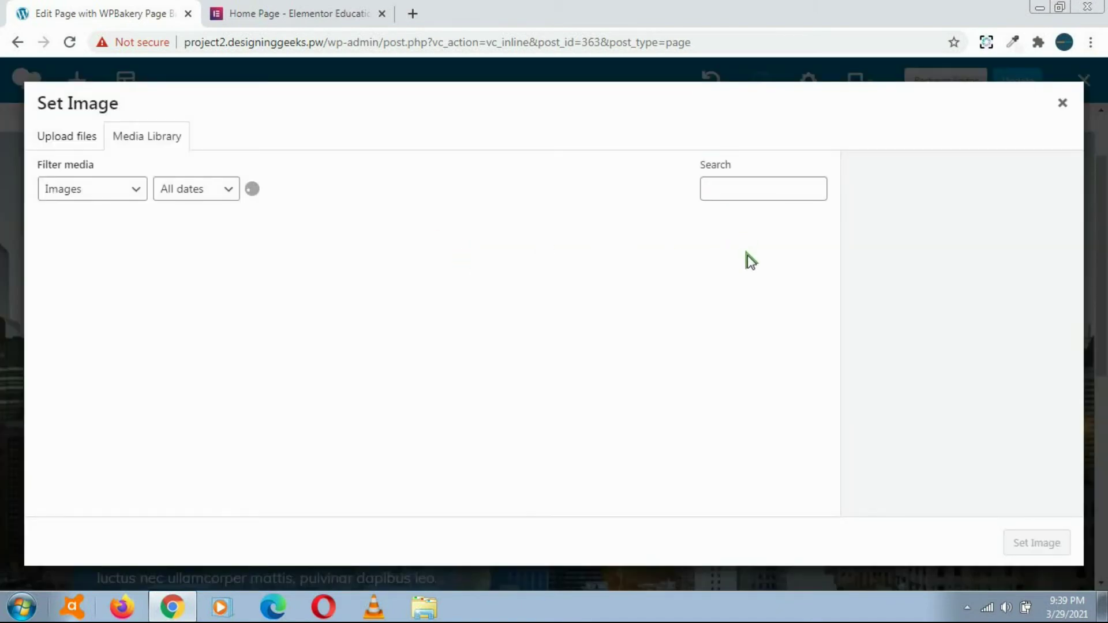
pyautogui.click(667, 381)
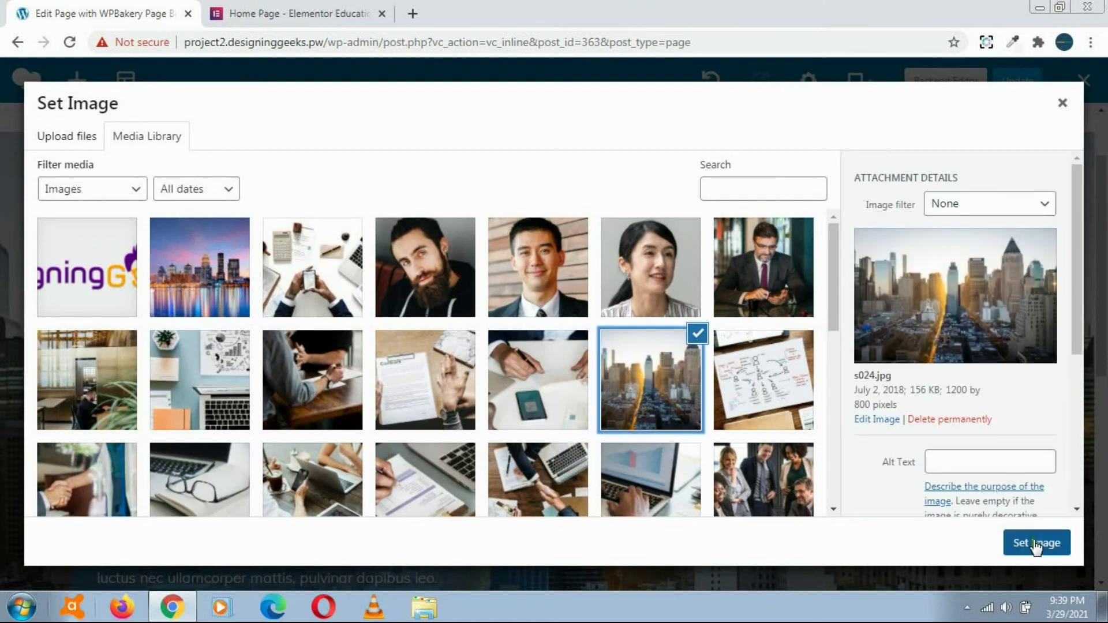
pyautogui.click(1036, 543)
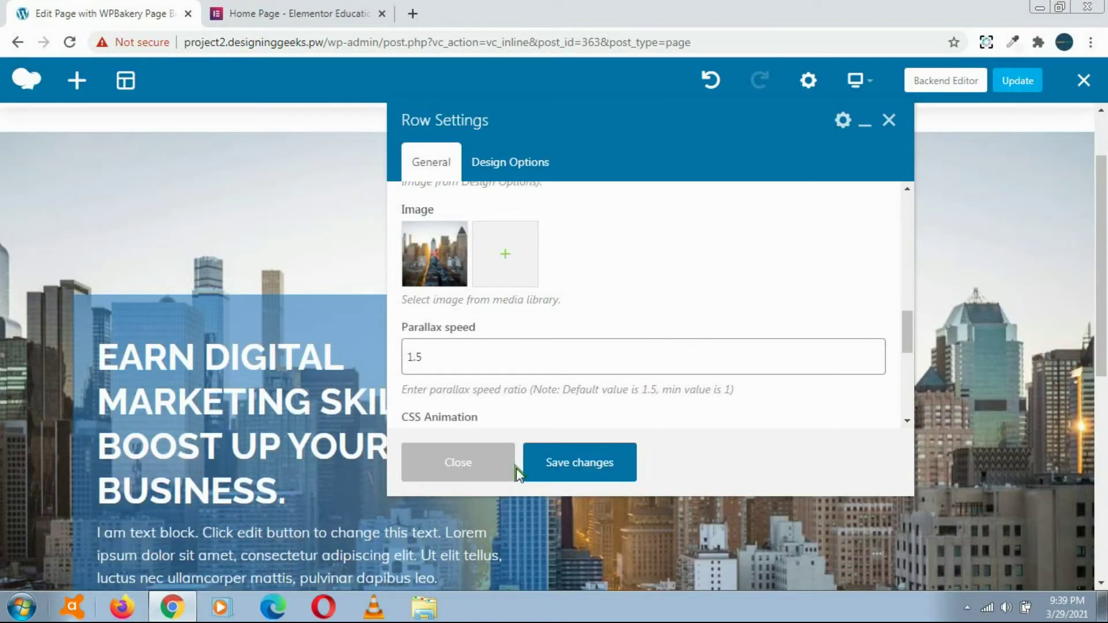
pyautogui.click(563, 465)
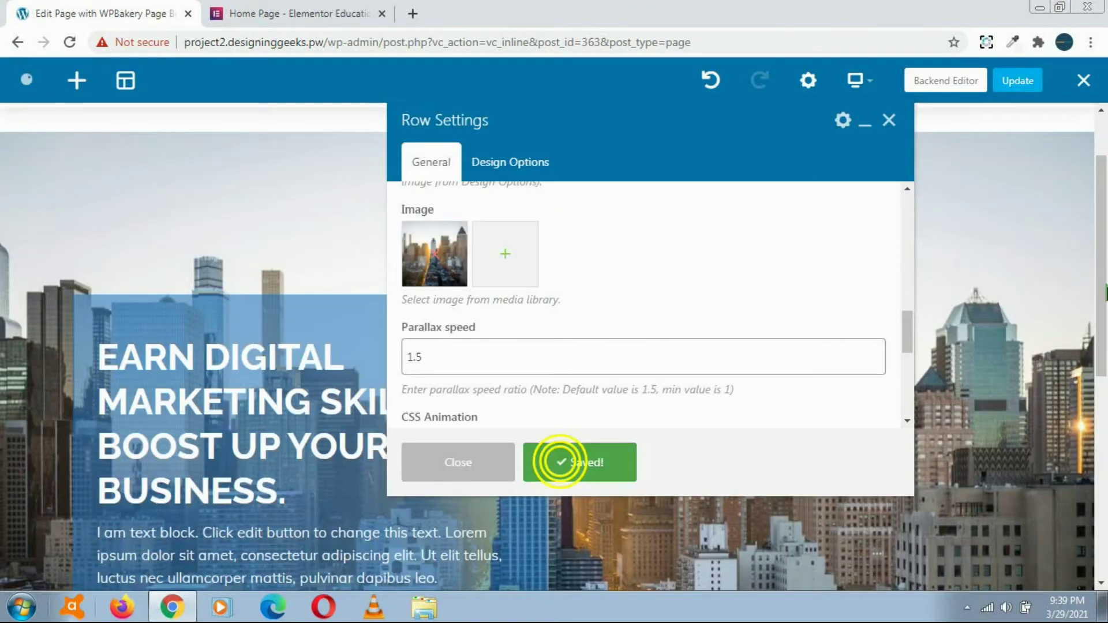
pyautogui.click(458, 462)
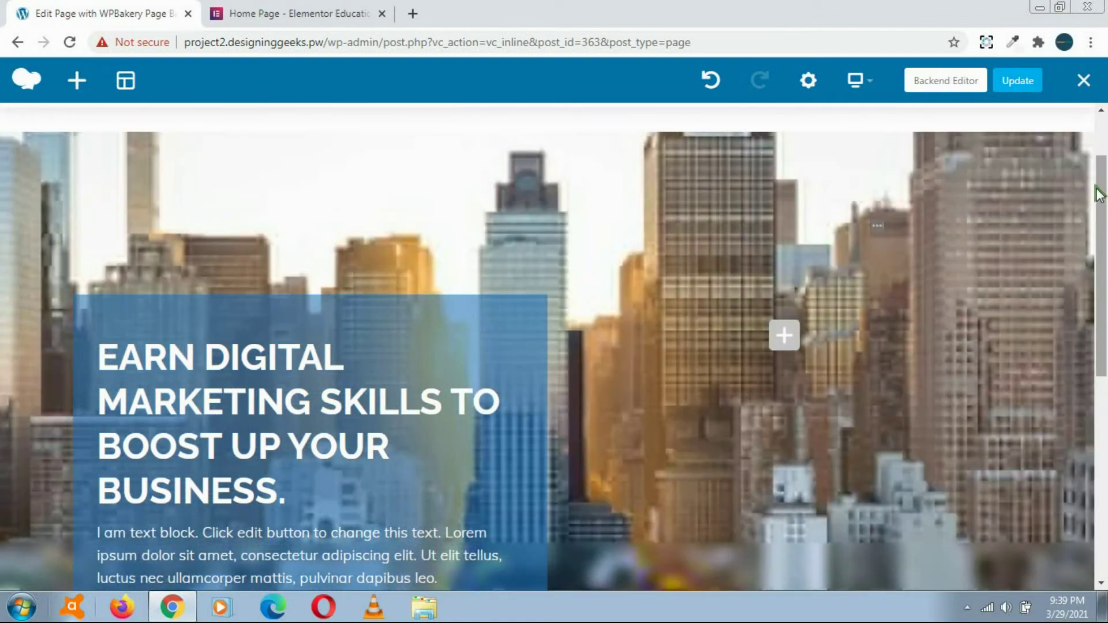
# Give the hero's custom heading the fadeInLeft CSS animation, save the changes and close its settings.
pyautogui.moveTo(1106, 192); pyautogui.dragTo(1106, 231)
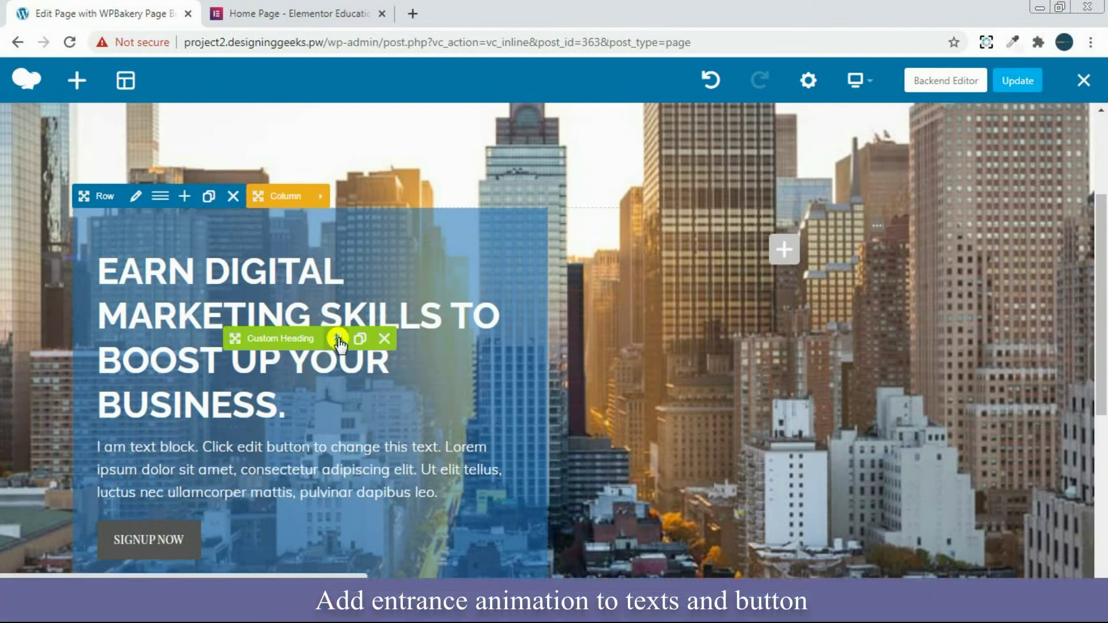
pyautogui.click(337, 339)
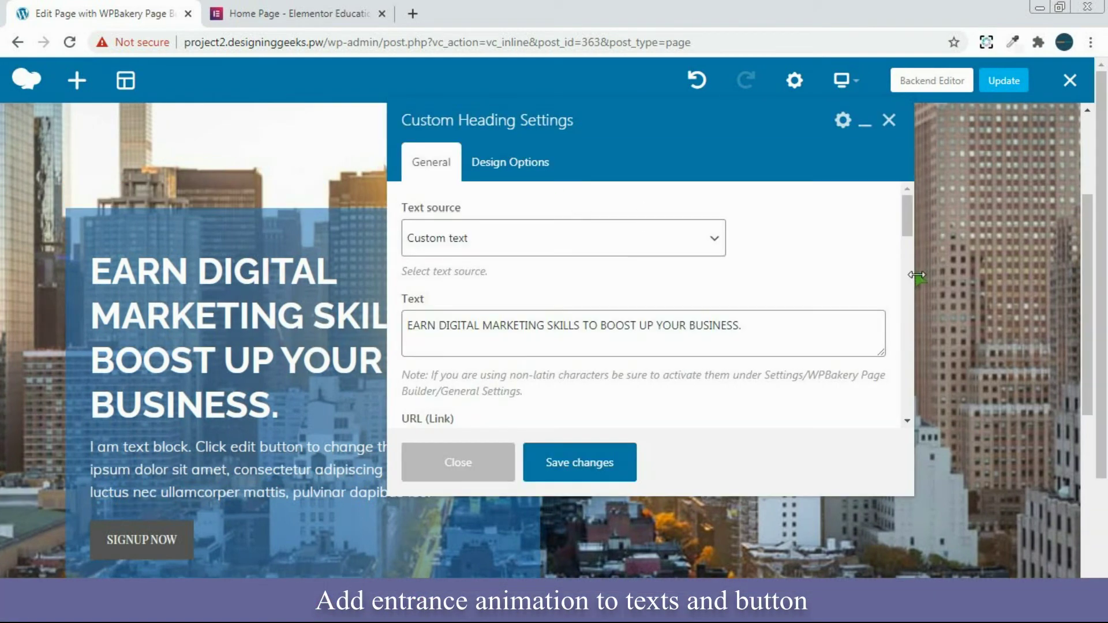
pyautogui.moveTo(902, 218); pyautogui.dragTo(920, 370)
pyautogui.click(563, 317)
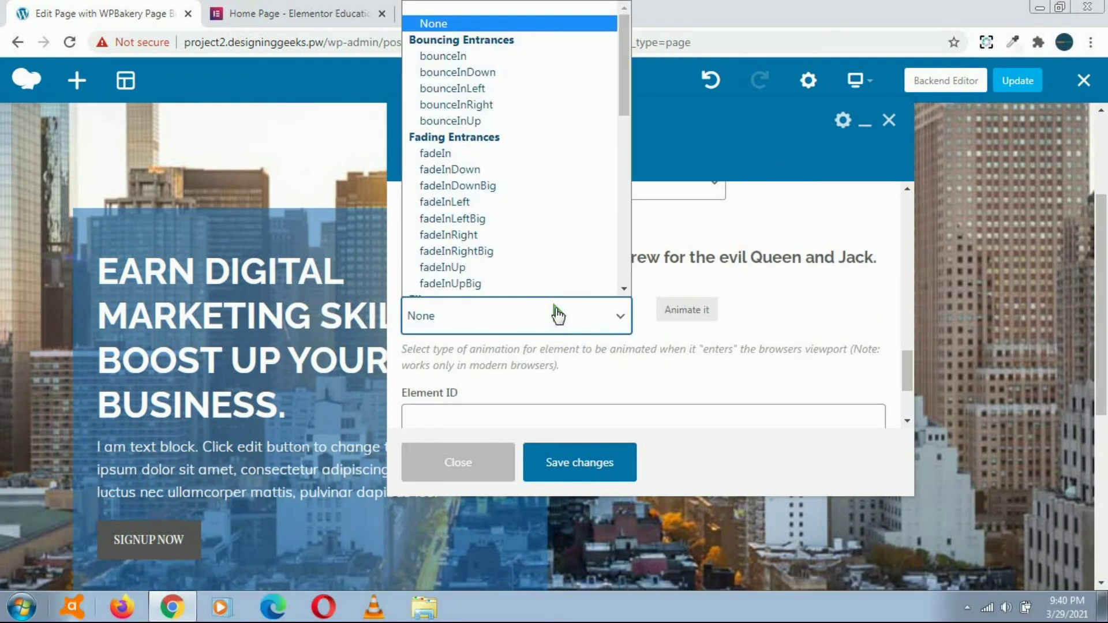
pyautogui.click(535, 203)
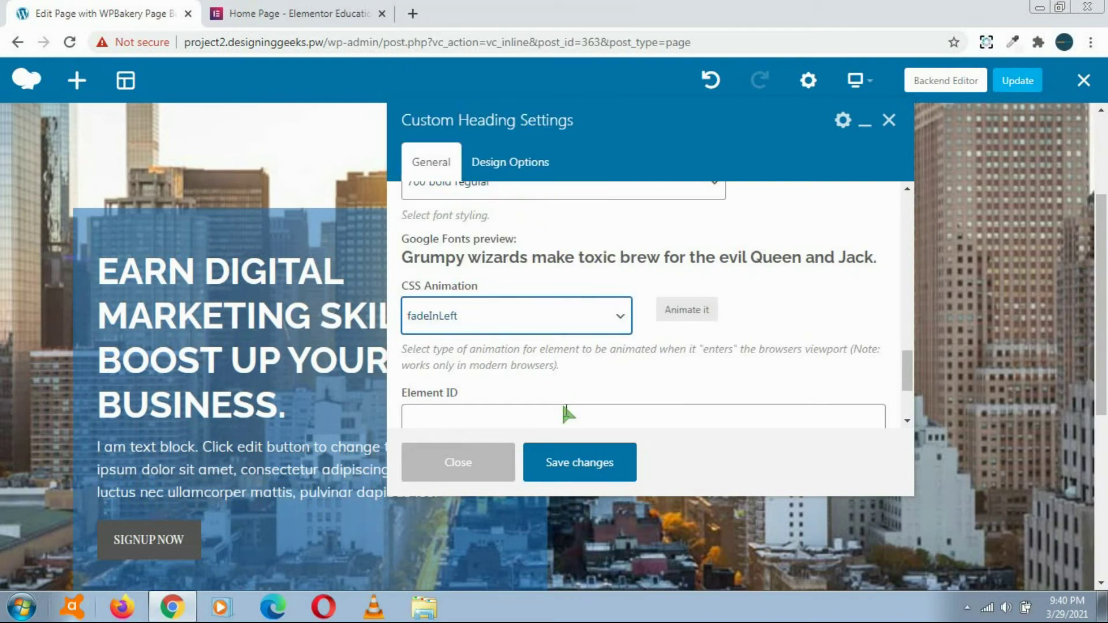
pyautogui.click(577, 462)
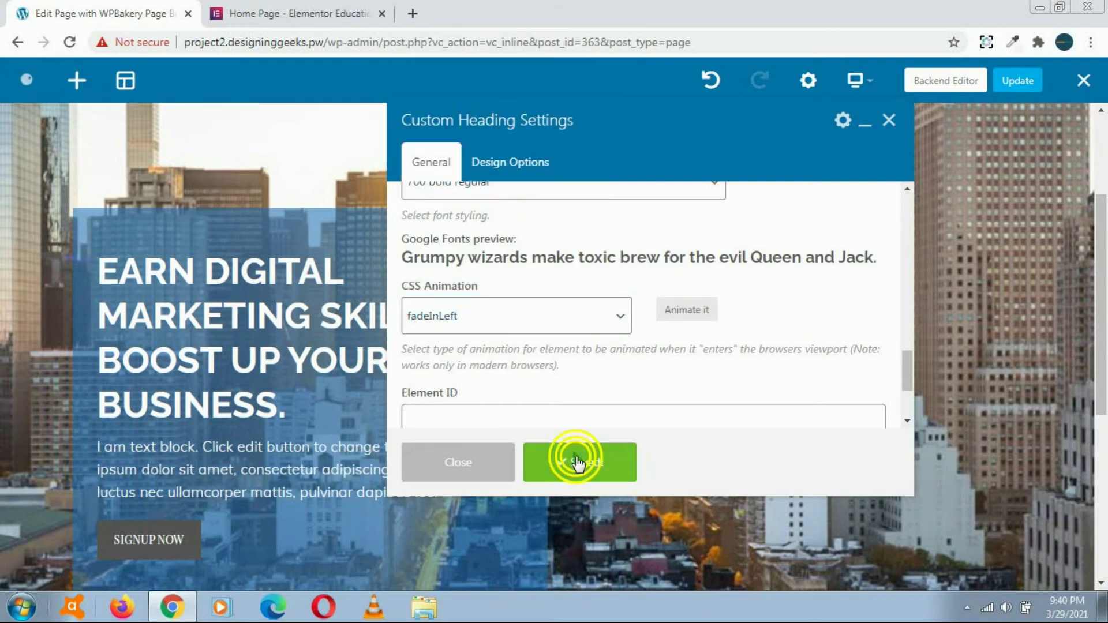
pyautogui.click(482, 462)
# Give the text block below the heading the fadeInUp CSS animation, save the changes and close its settings.
pyautogui.click(318, 468)
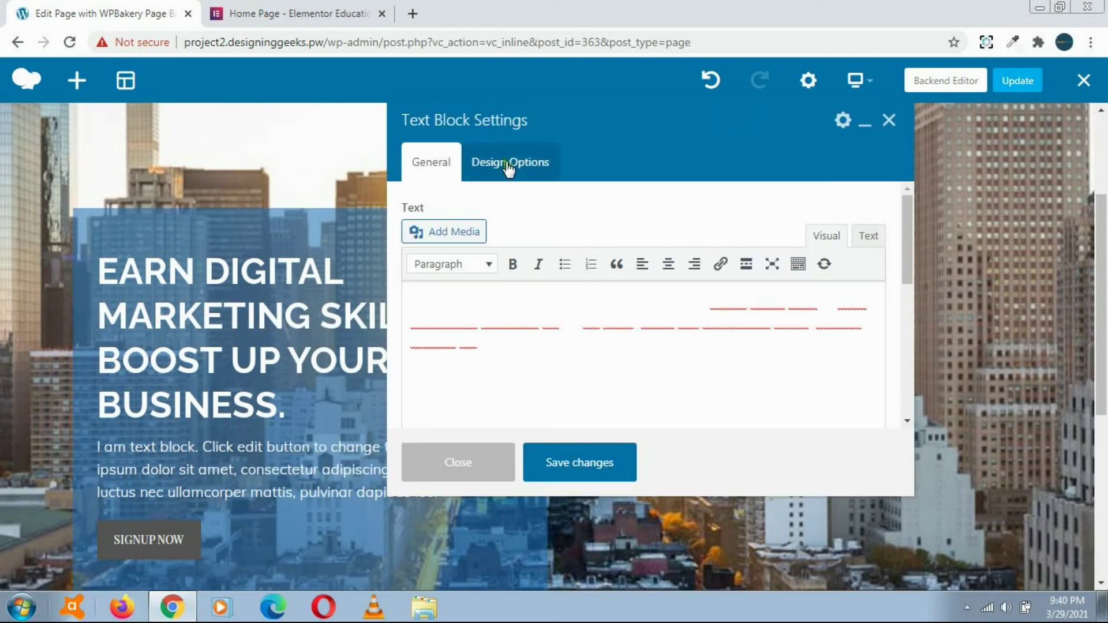
pyautogui.click(508, 162)
pyautogui.click(429, 167)
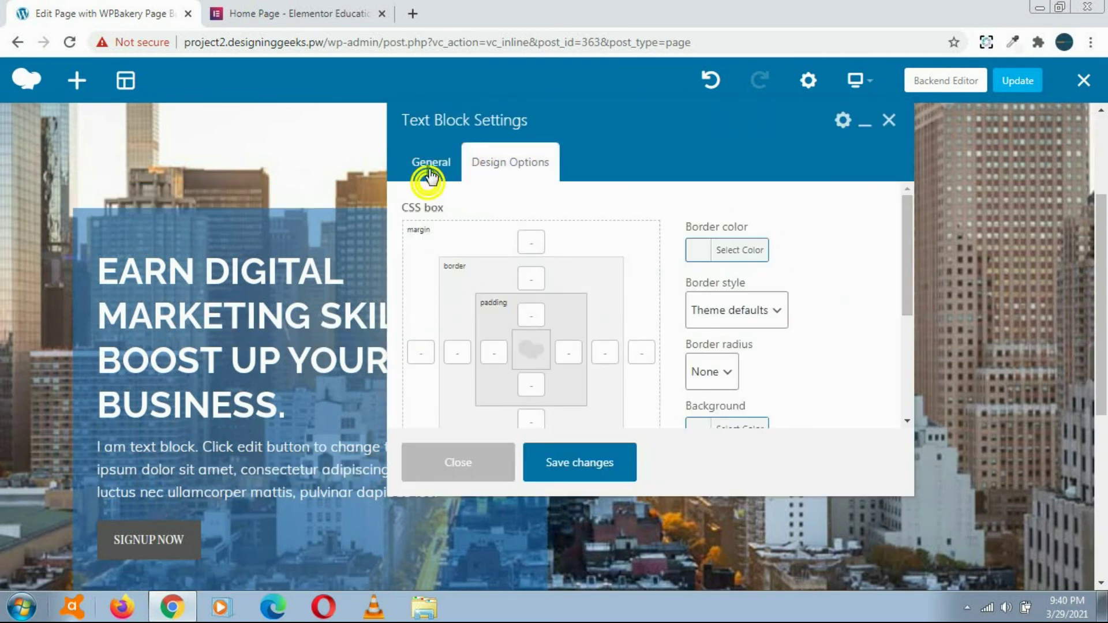
pyautogui.moveTo(909, 280); pyautogui.dragTo(909, 406)
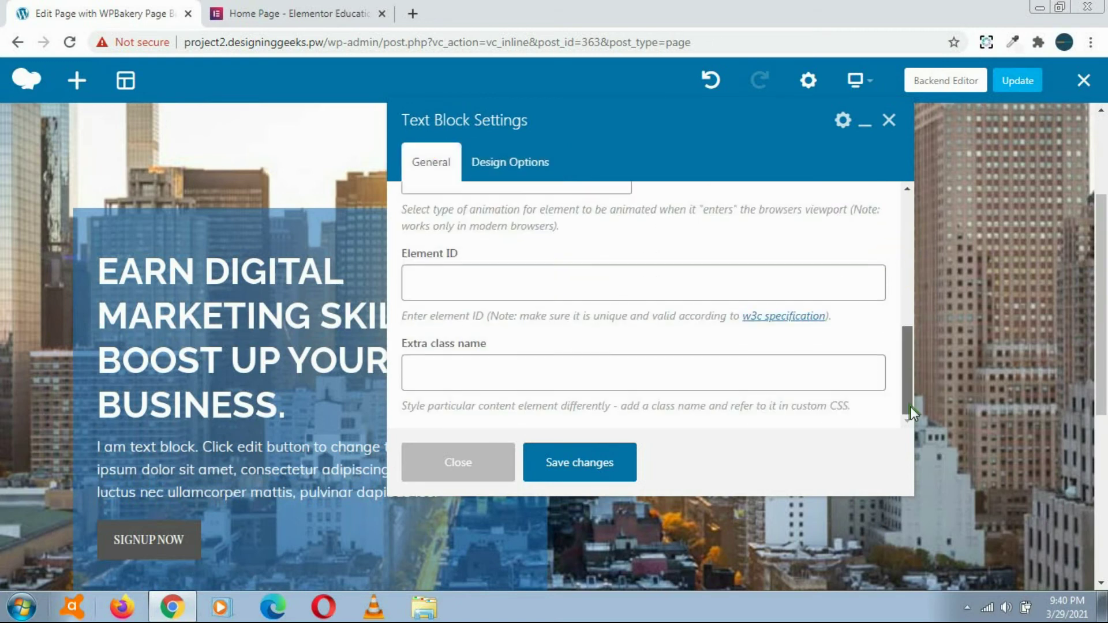
pyautogui.scroll(1, 553, 269)
pyautogui.click(553, 269)
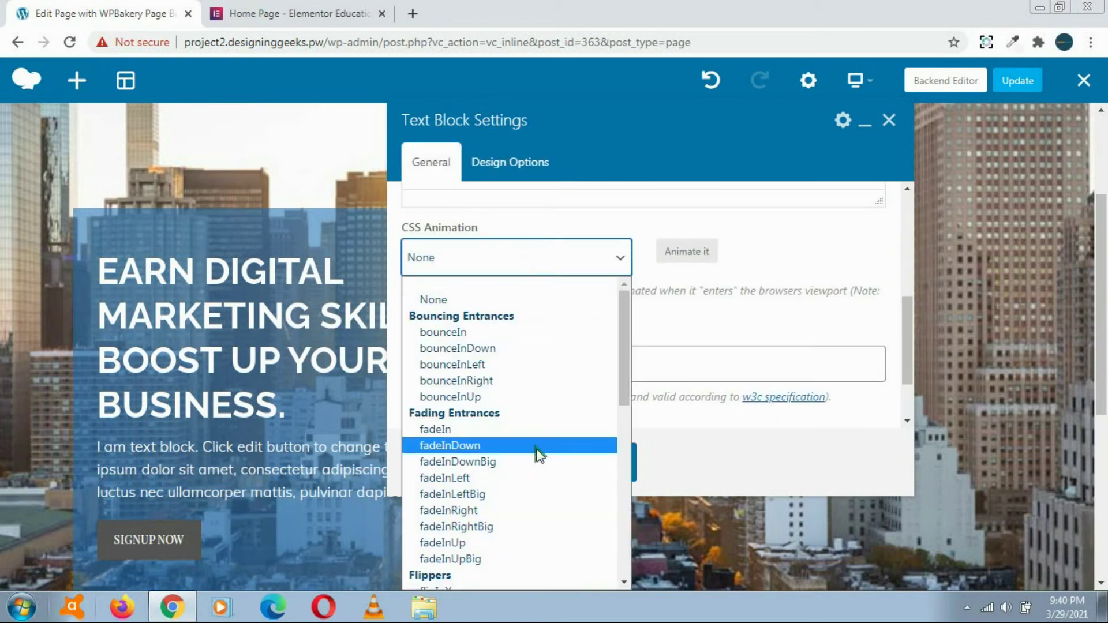
pyautogui.click(512, 544)
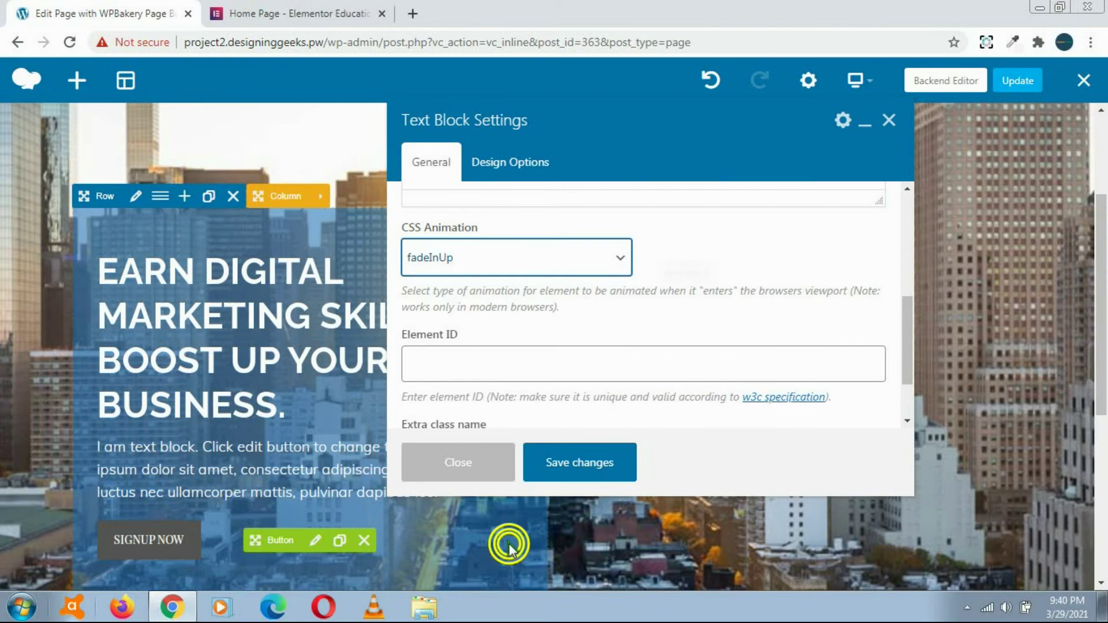
pyautogui.click(584, 467)
pyautogui.click(491, 461)
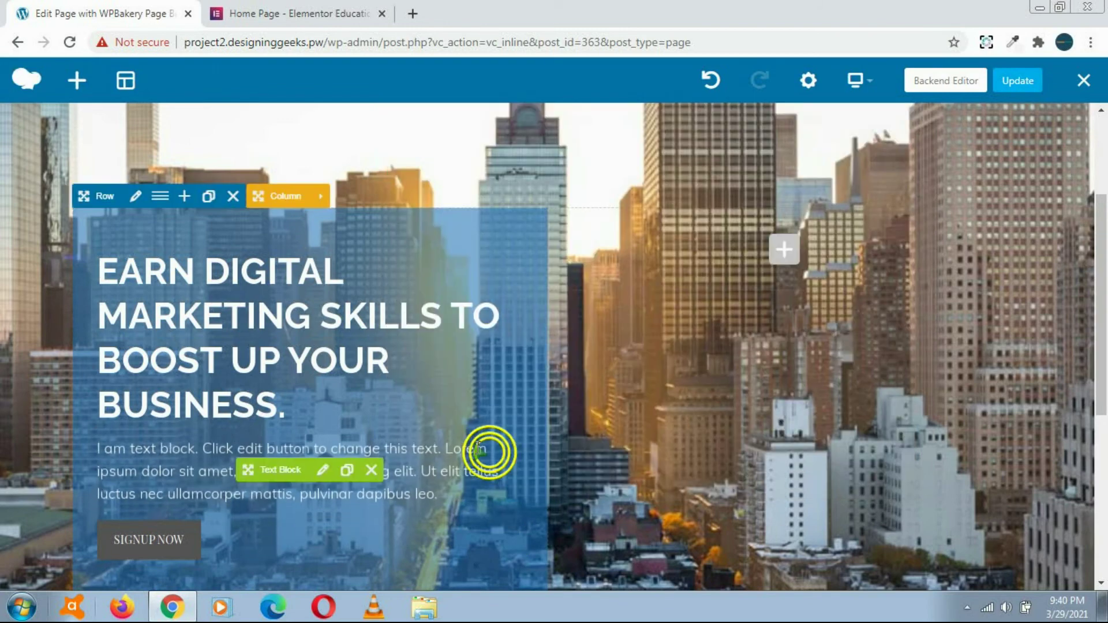
# Give the SIGNUP NOW button the fadeInUp CSS animation, save the changes and close its settings.
pyautogui.click(314, 542)
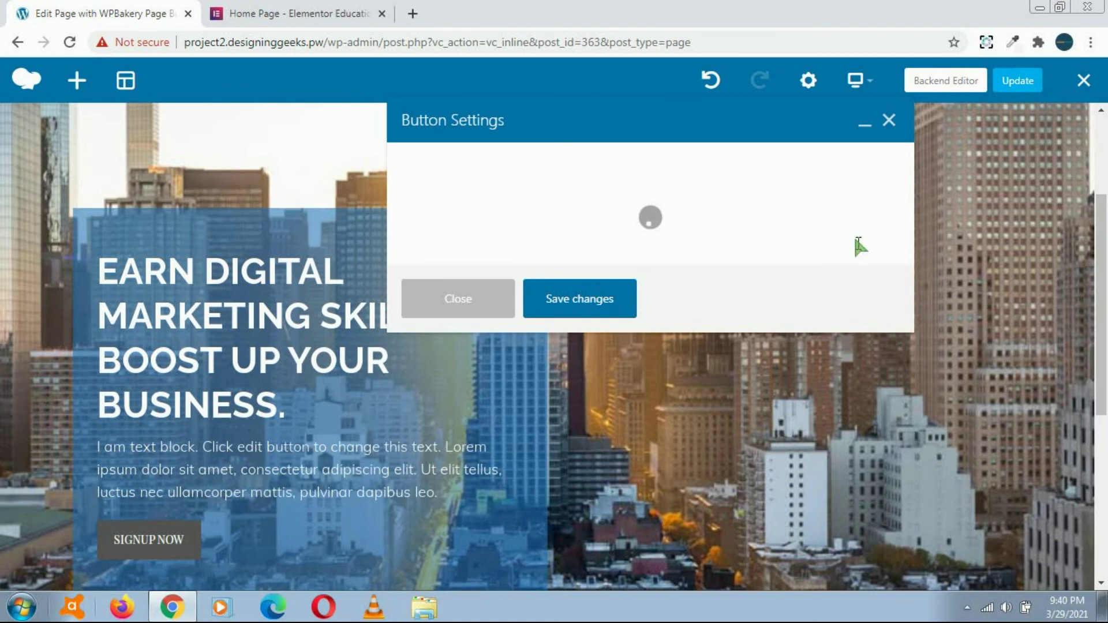
pyautogui.moveTo(908, 227); pyautogui.dragTo(787, 340)
pyautogui.click(582, 293)
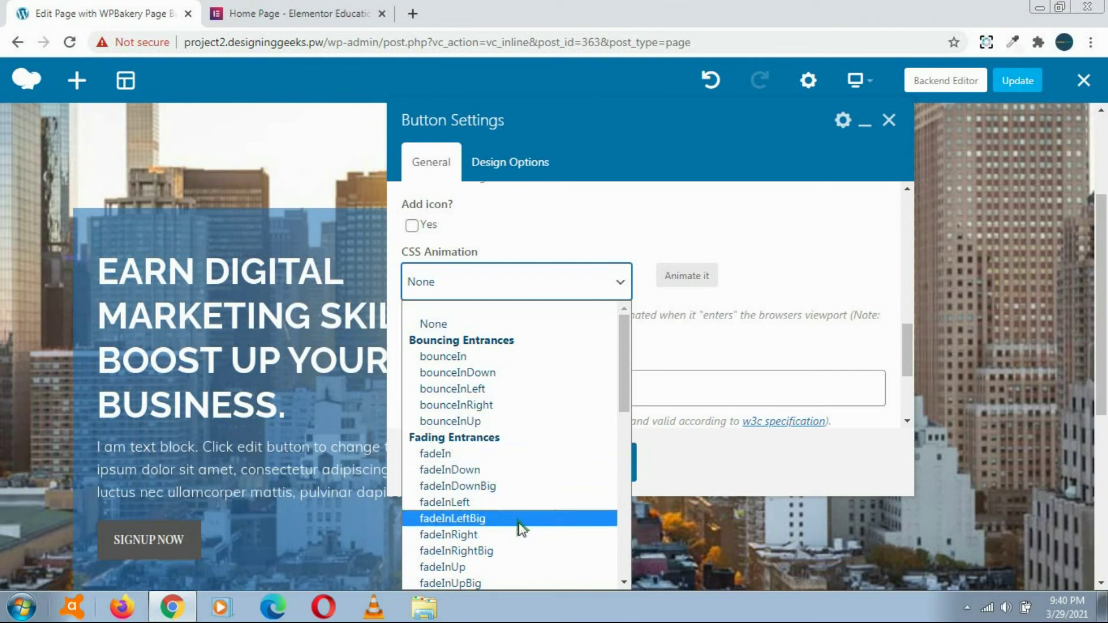
pyautogui.click(505, 567)
pyautogui.click(585, 466)
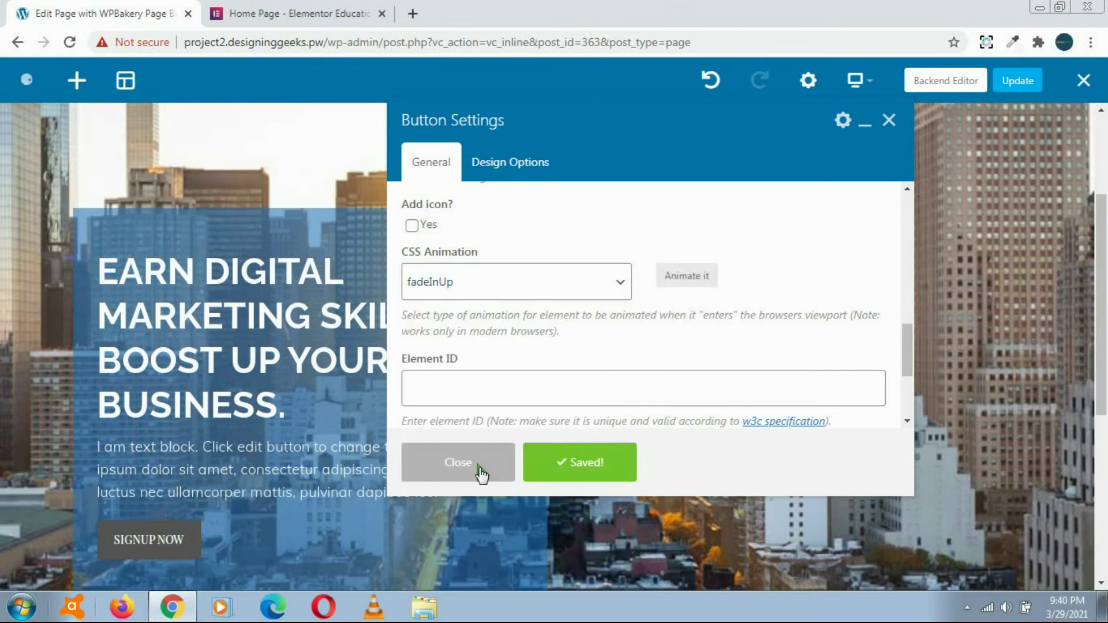
pyautogui.click(478, 470)
# Update the page and exit the page builder to review the hero section on the live home page.
pyautogui.moveTo(1104, 341); pyautogui.dragTo(1037, 185)
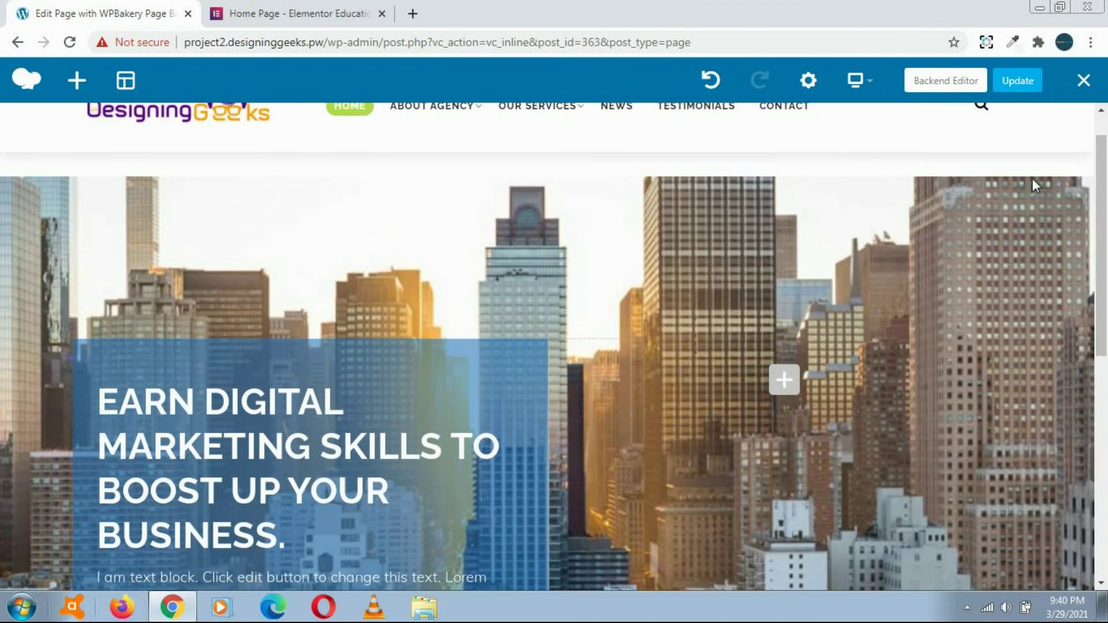
pyautogui.click(1014, 84)
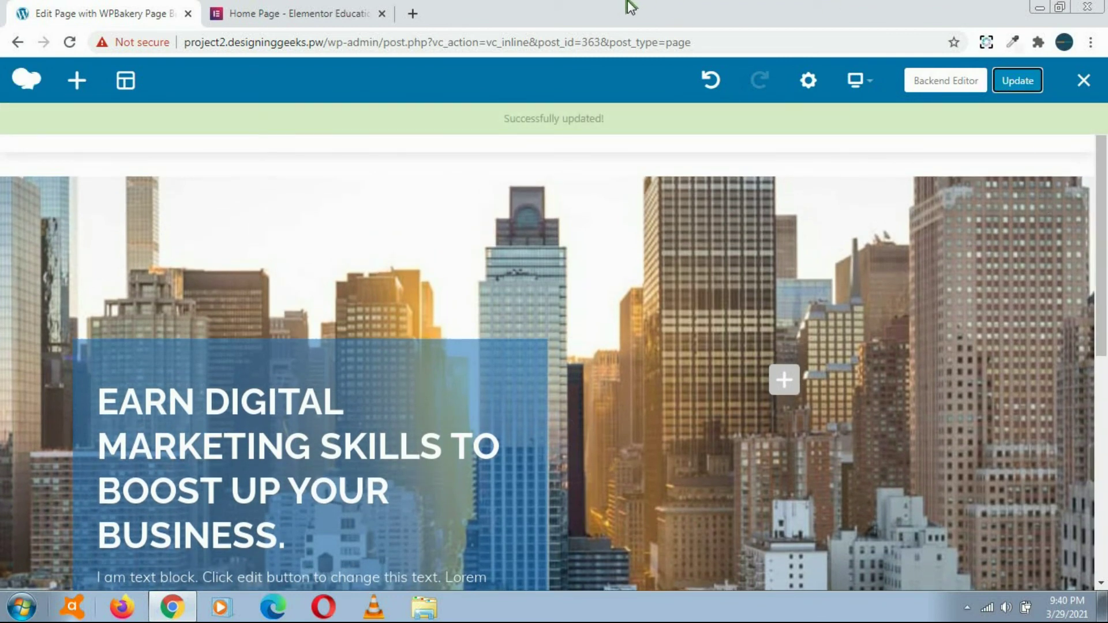
pyautogui.click(1083, 81)
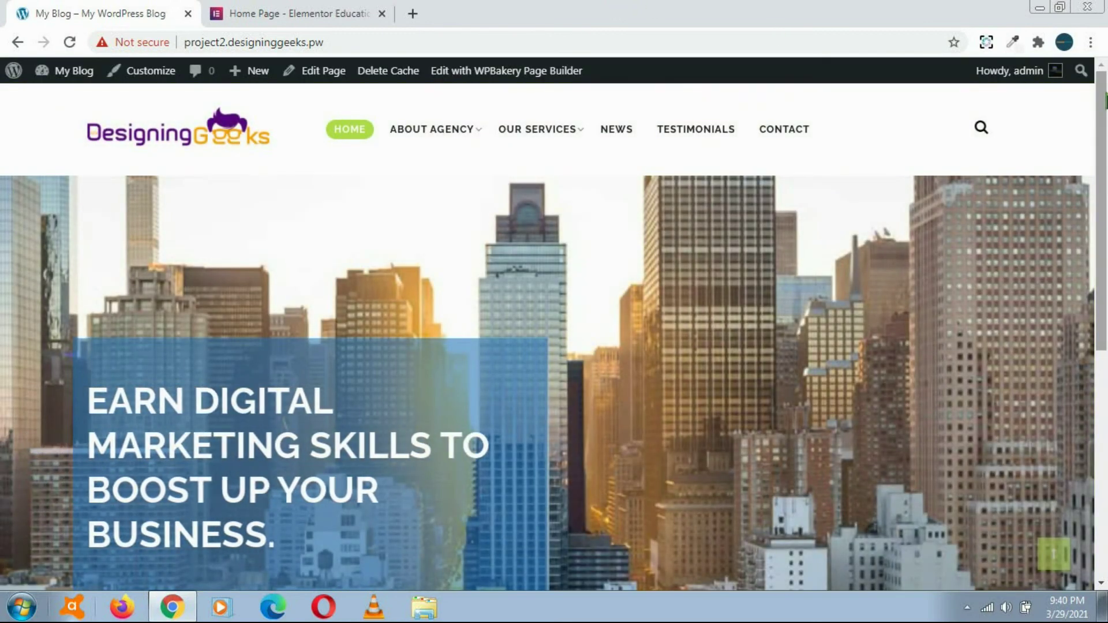
pyautogui.moveTo(1105, 101)
pyautogui.mouseDown()
pyautogui.moveTo(1105, 320)
pyautogui.moveTo(1097, 102)
pyautogui.moveTo(1106, 292)
pyautogui.moveTo(1107, 88)
pyautogui.mouseUp()
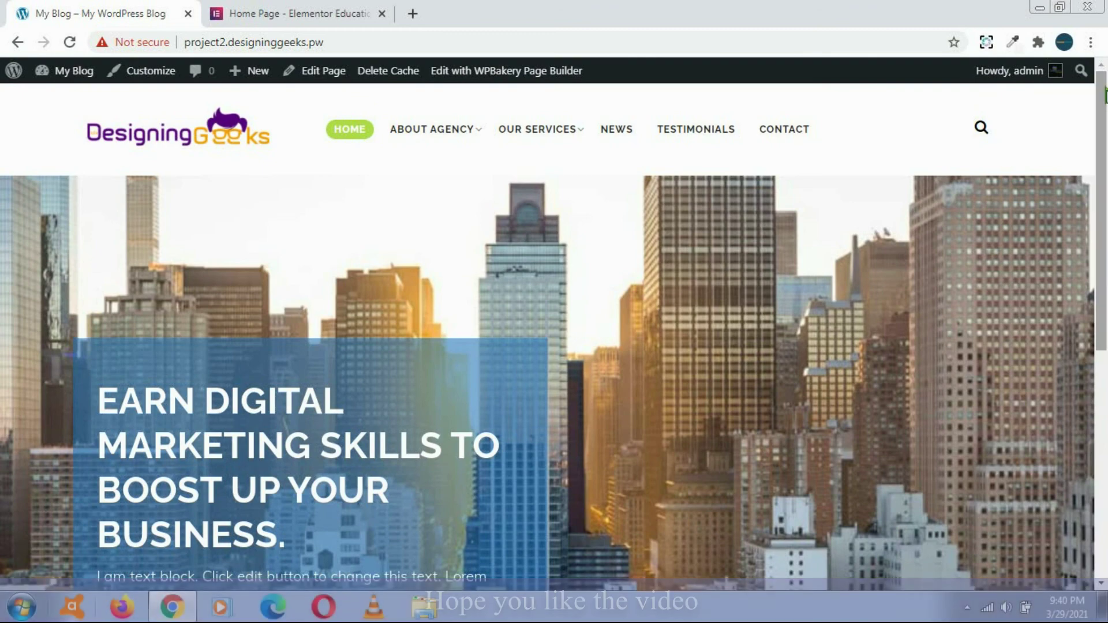
pyautogui.moveTo(1106, 95); pyautogui.dragTo(1106, 188)
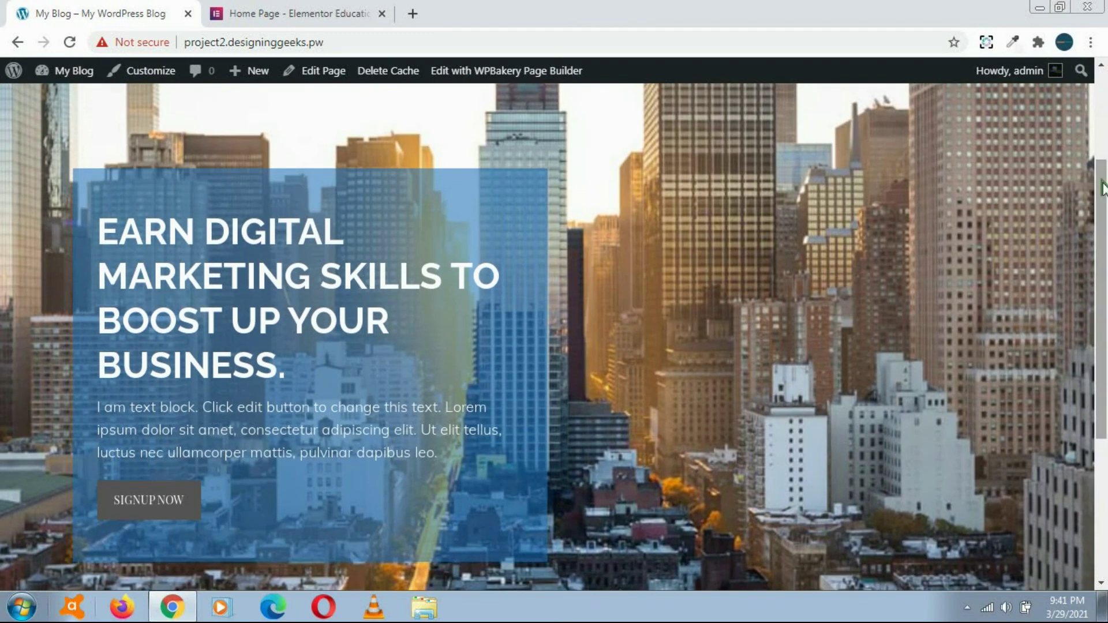